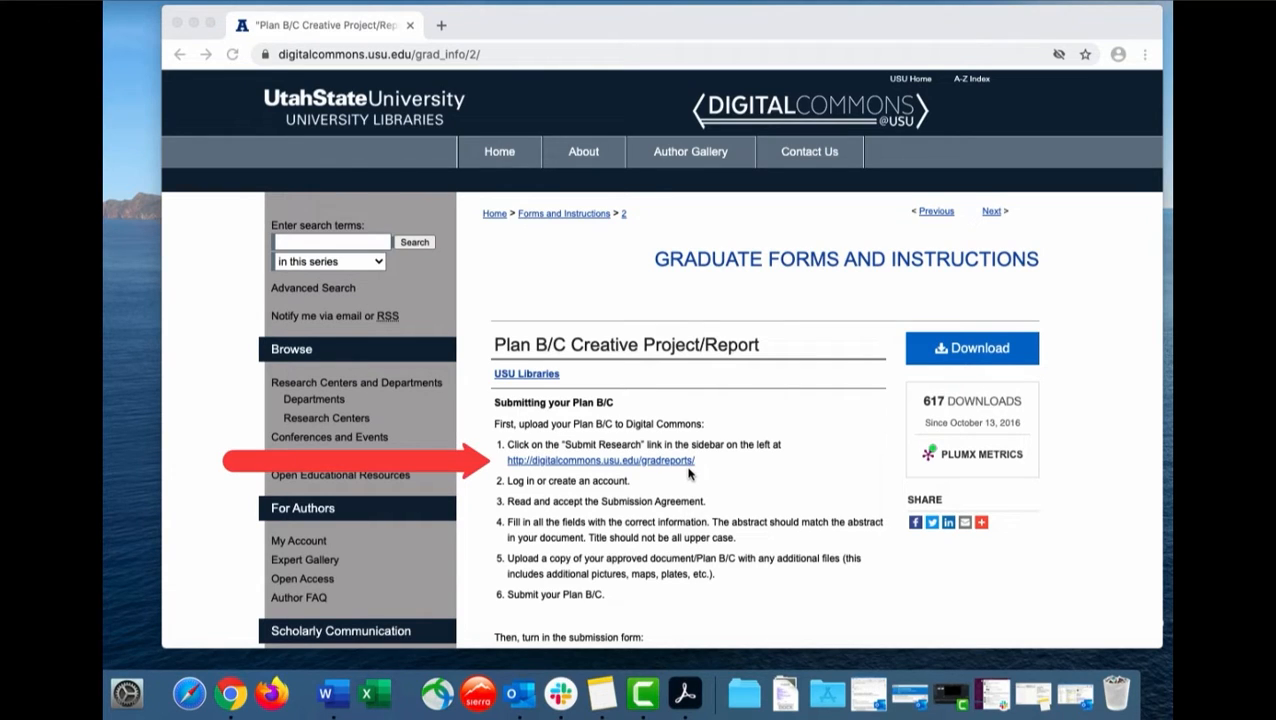
# Open the gradreports link in a new tab and switch to the All Graduate Plan B and Other Reports page
pyautogui.rightClick(688, 461)
pyautogui.click(720, 466)
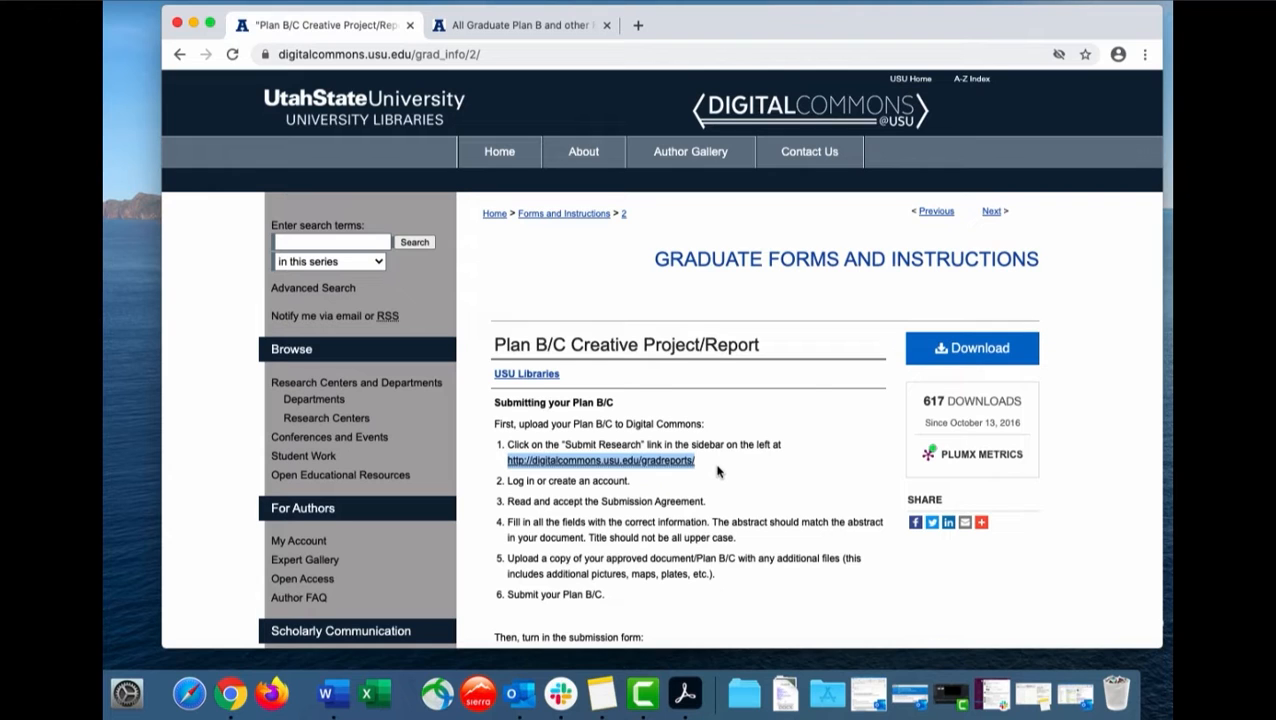
pyautogui.click(511, 28)
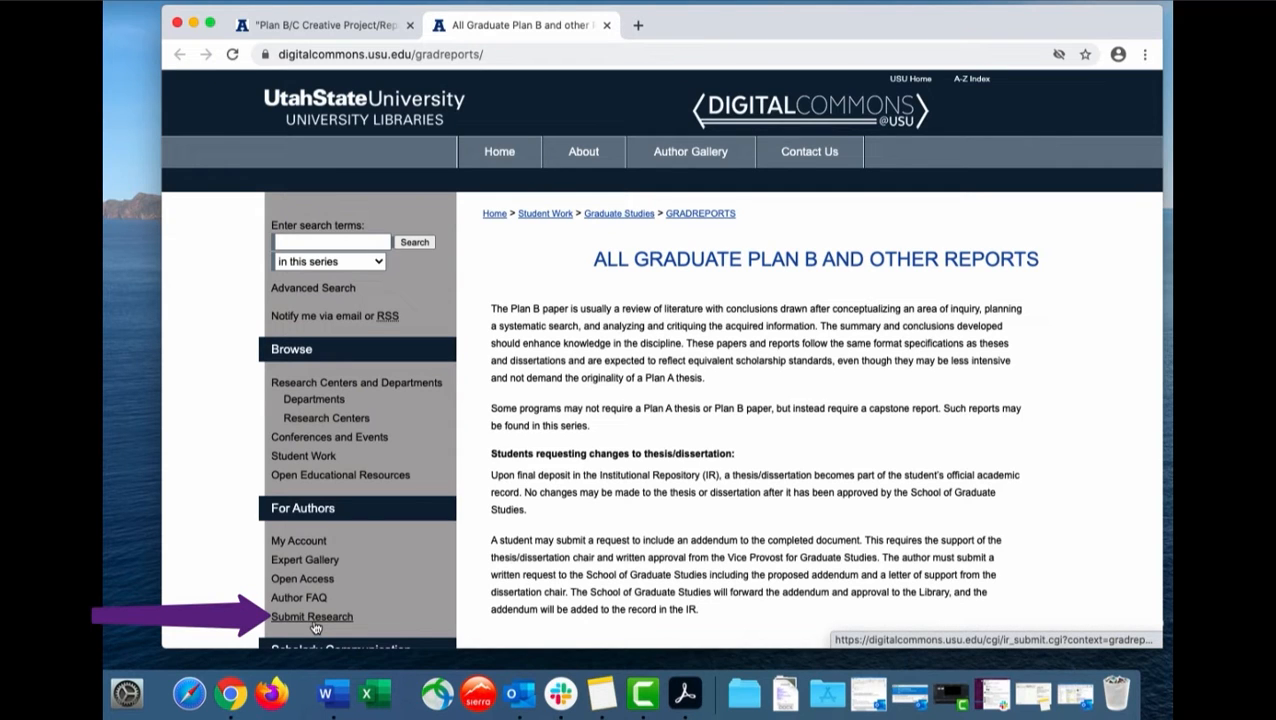
# Start a new bepress account from Submit Research, entering the email, first name, last name and password
pyautogui.click(313, 620)
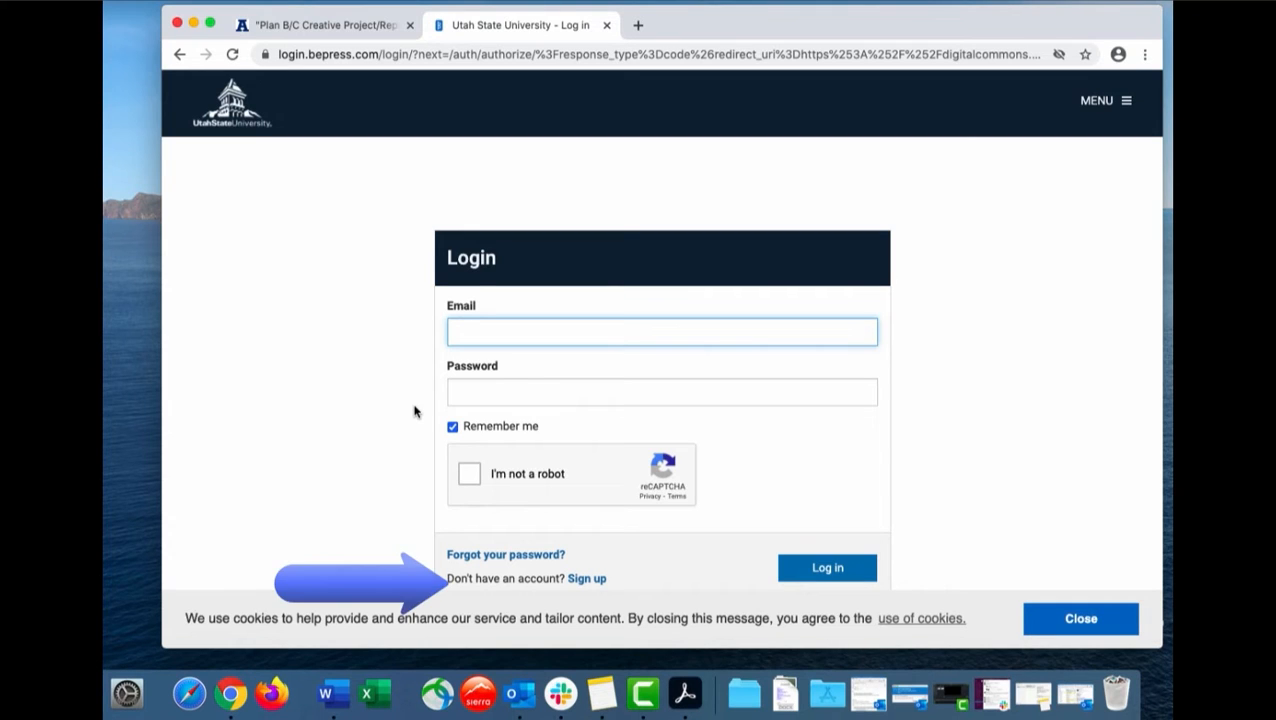
pyautogui.click(587, 580)
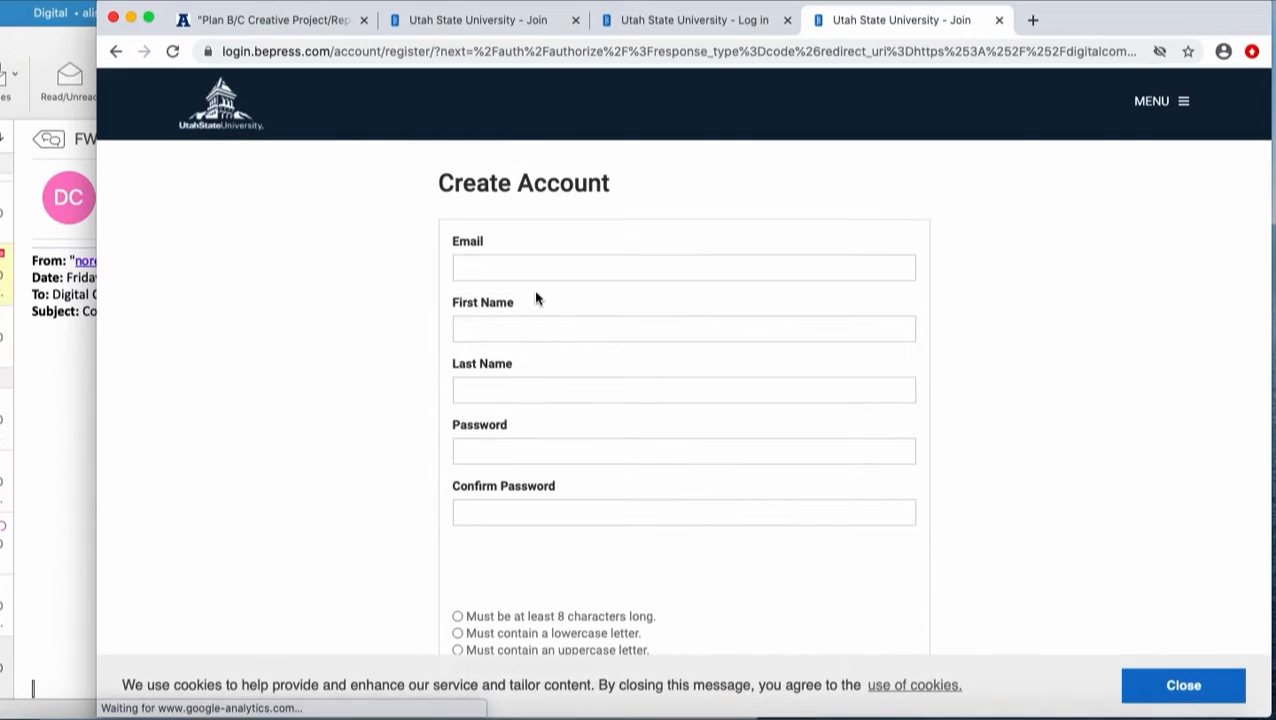
pyautogui.click(499, 262)
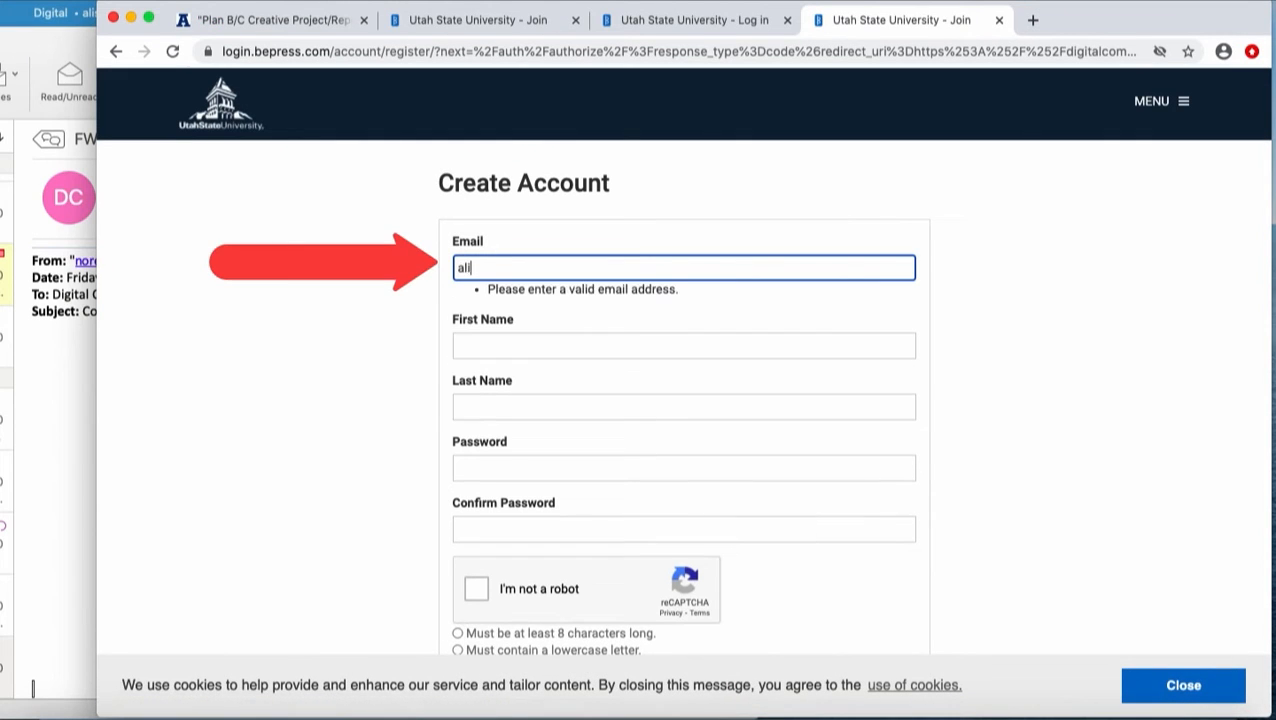
pyautogui.press('Tab')
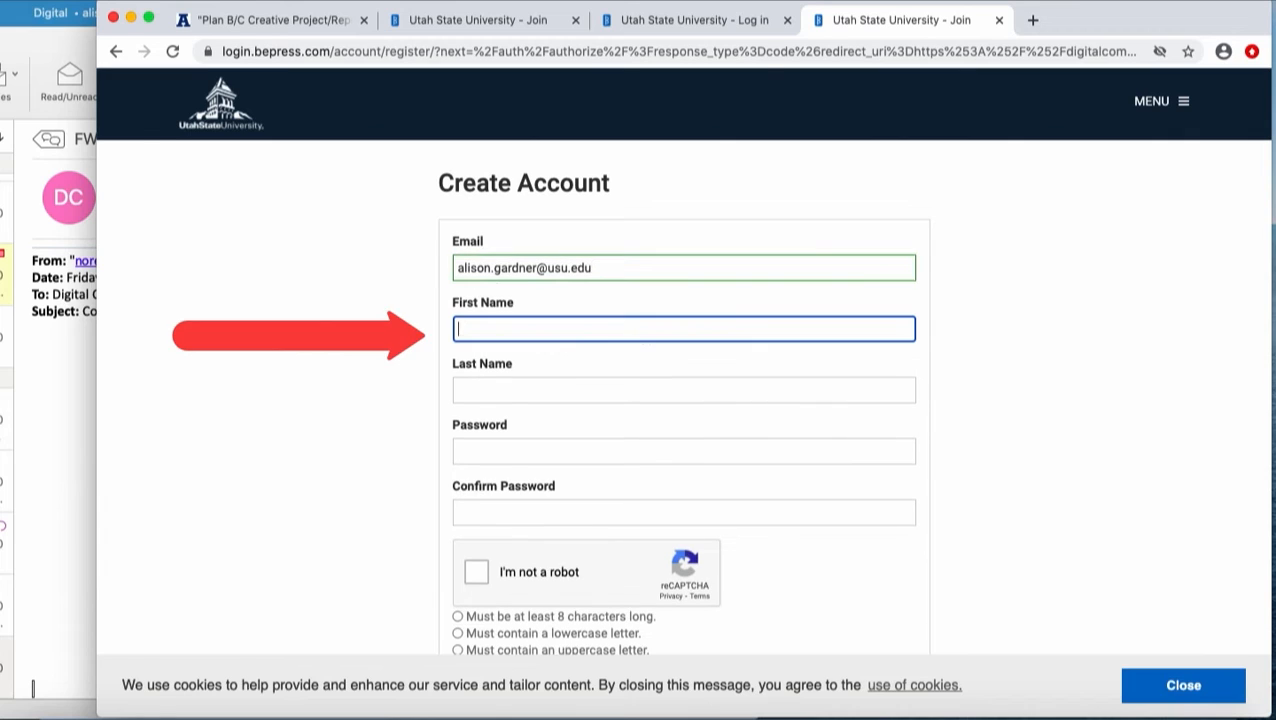
pyautogui.press('Tab')
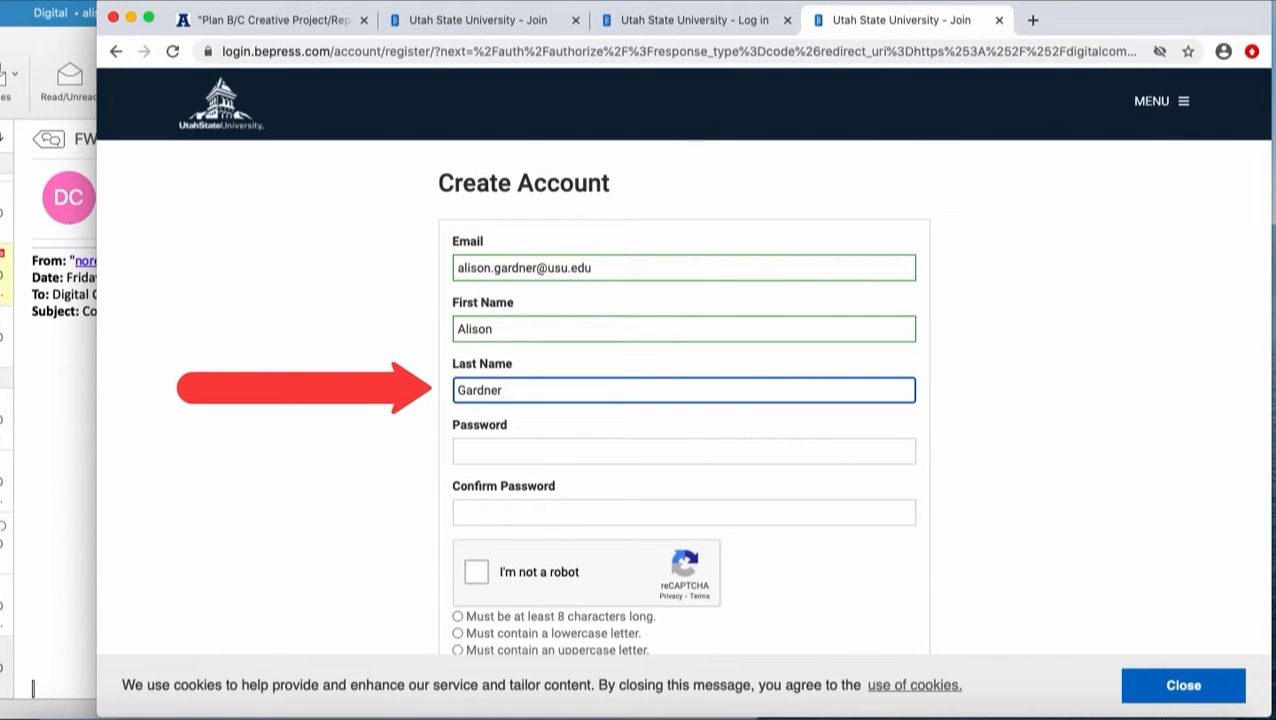
pyautogui.press('Tab')
pyautogui.write('••')
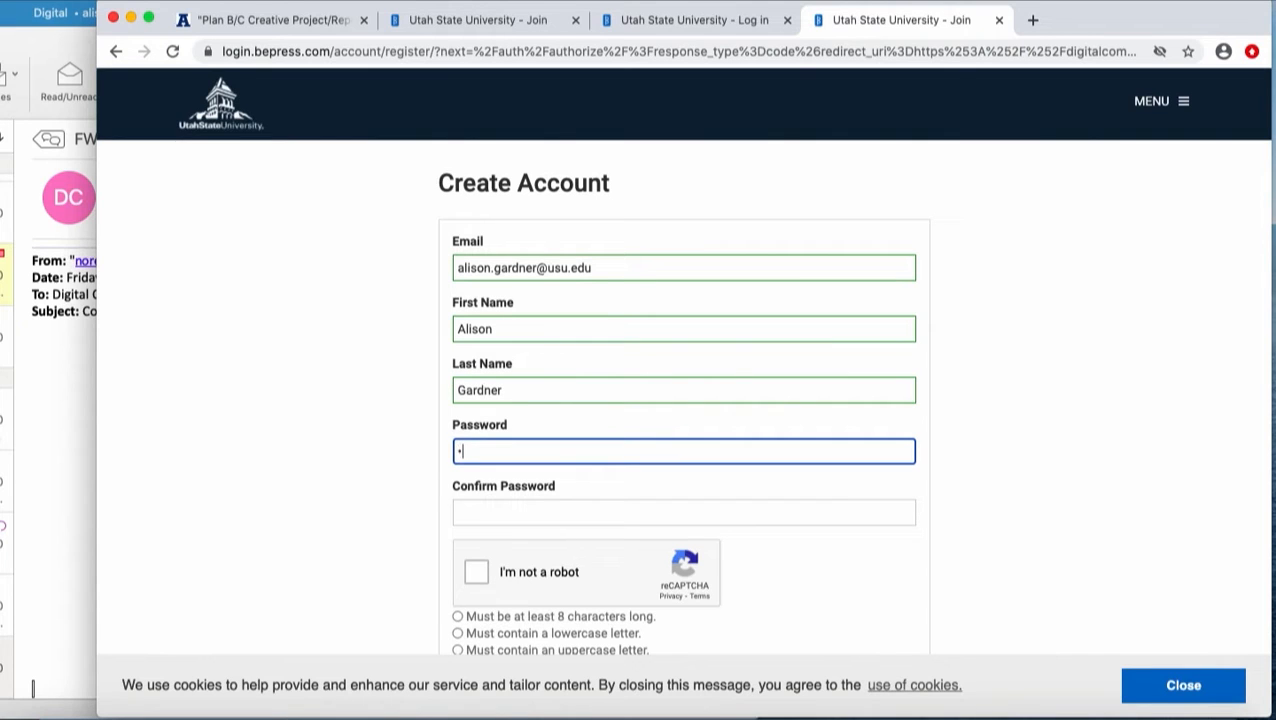
pyautogui.write('•••••••')
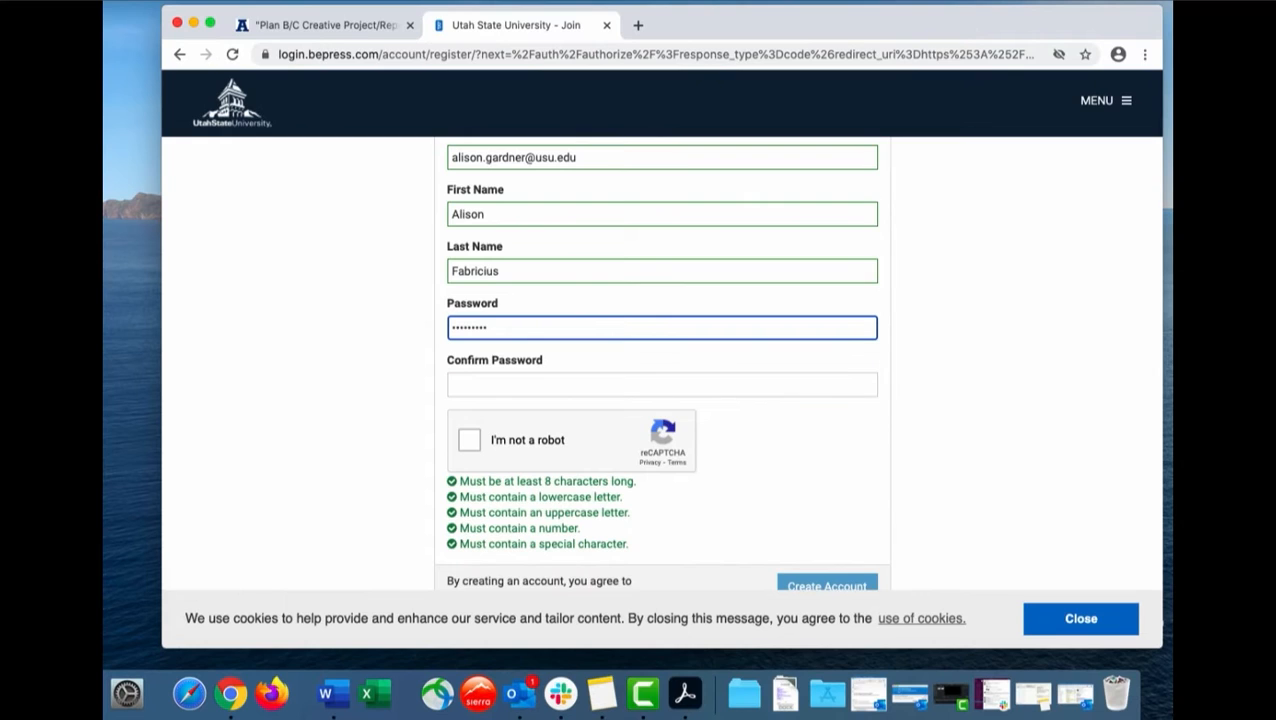
# Confirm the password, pass the crosswalk reCAPTCHA, and bring up the confirmation email
pyautogui.click(508, 379)
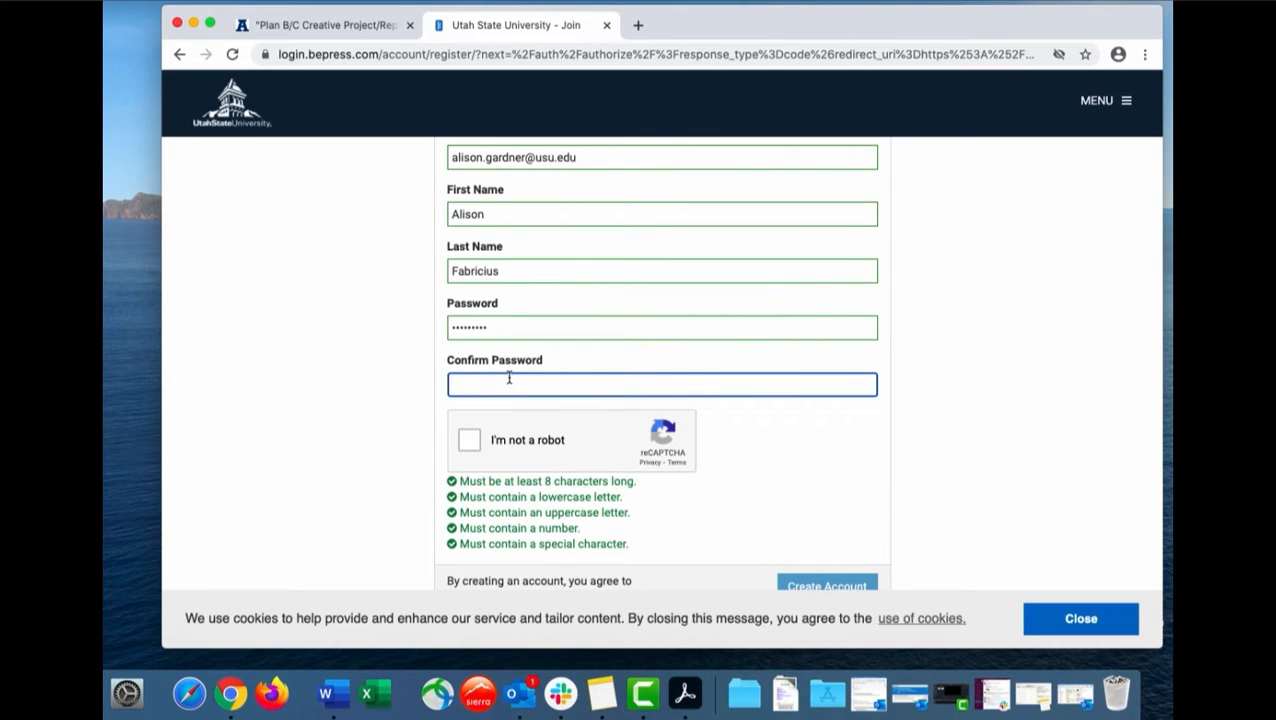
pyautogui.write('•••••••••')
pyautogui.click(470, 447)
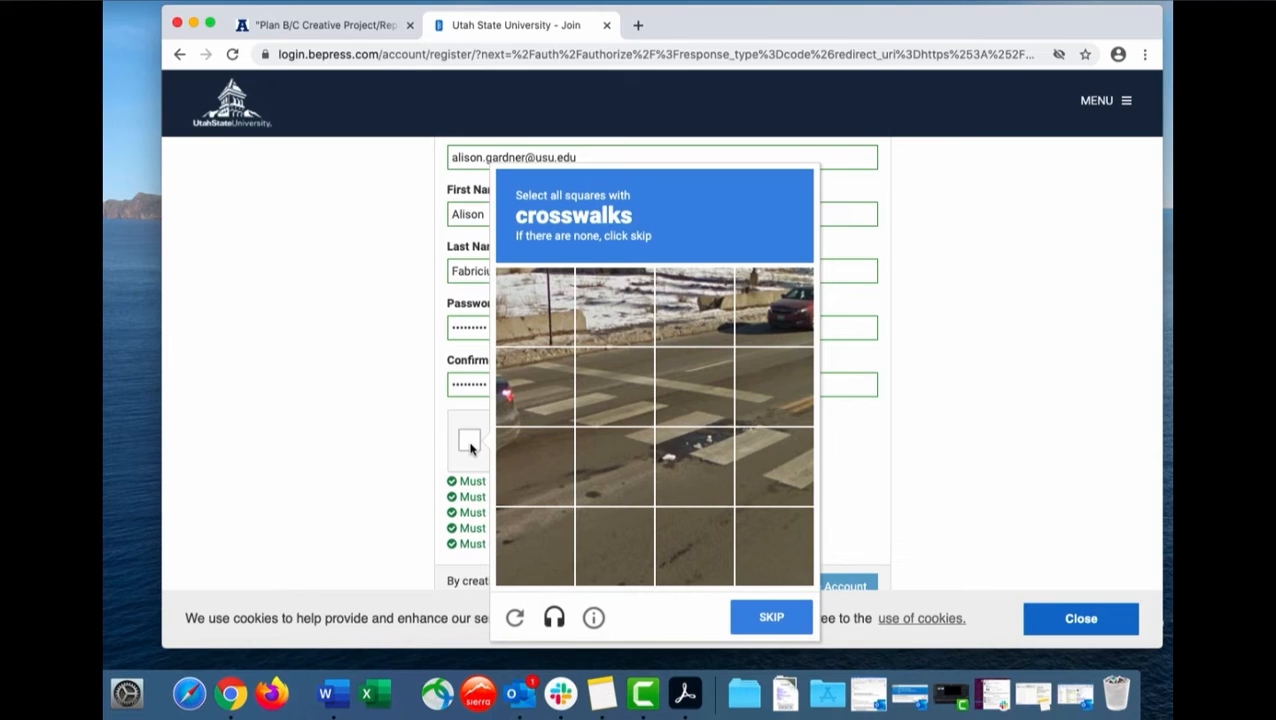
pyautogui.click(530, 386)
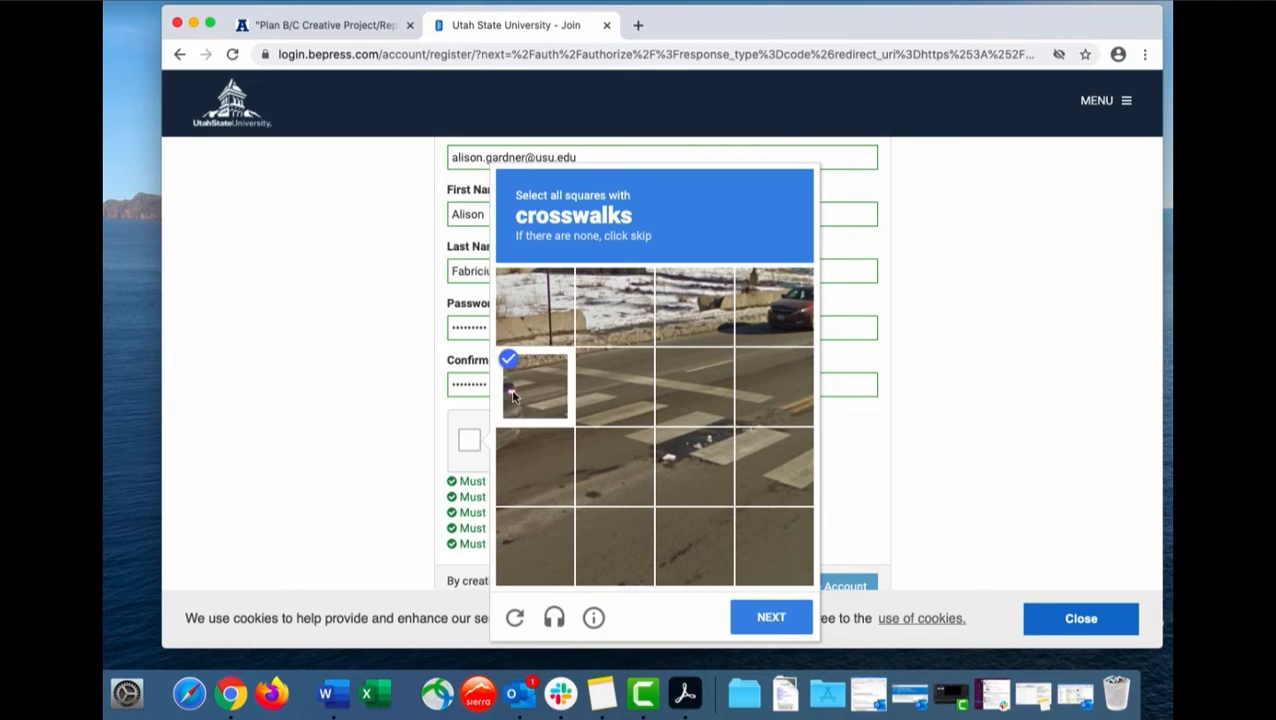
pyautogui.click(596, 390)
pyautogui.click(608, 457)
pyautogui.click(710, 462)
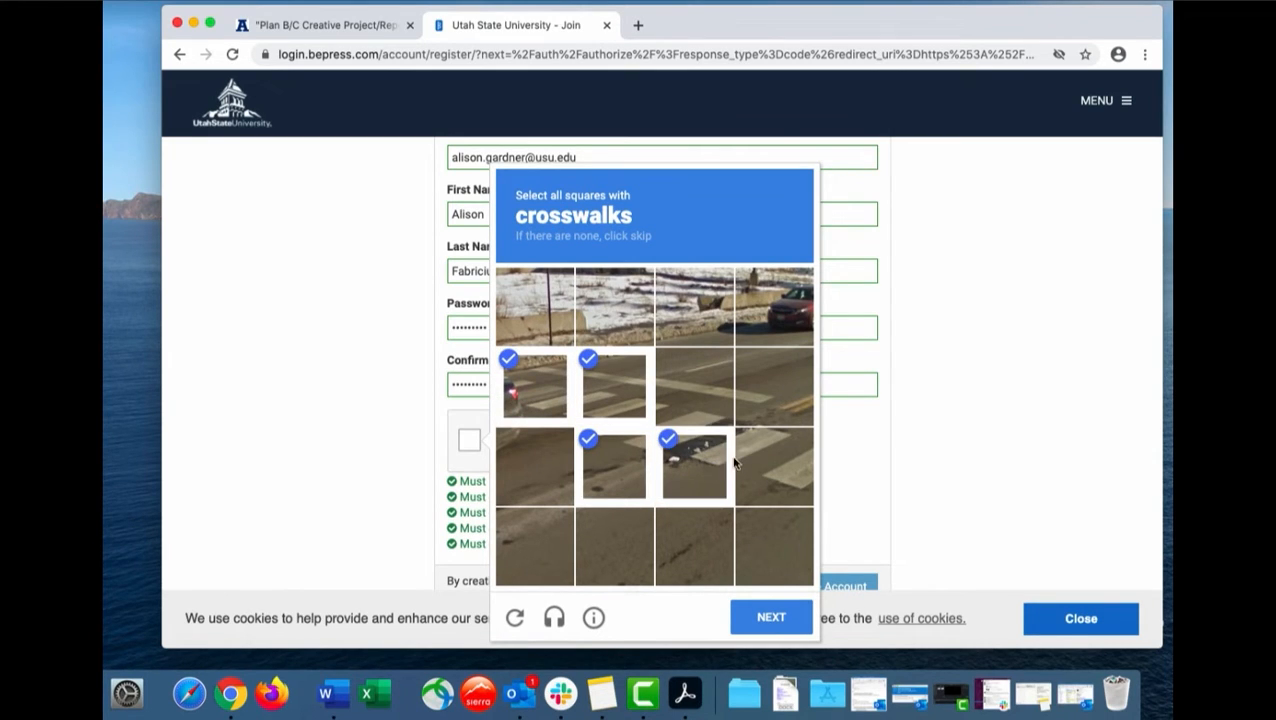
pyautogui.click(759, 454)
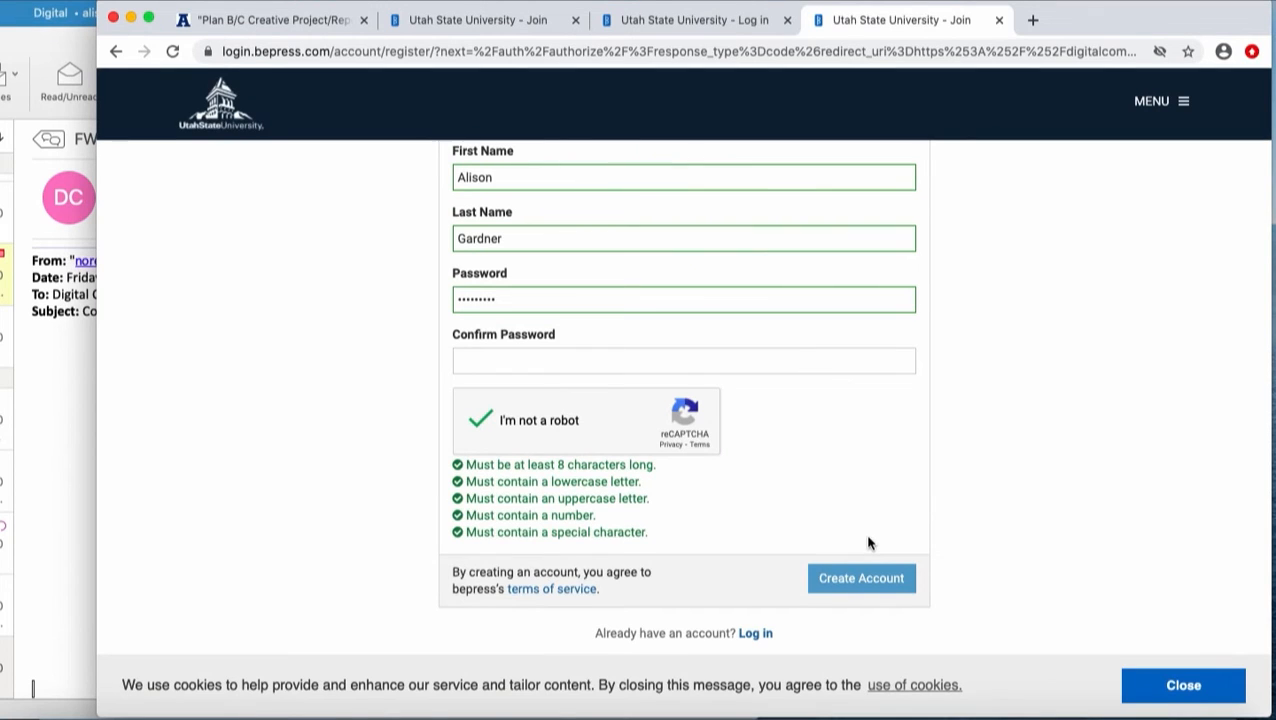
pyautogui.click(50, 418)
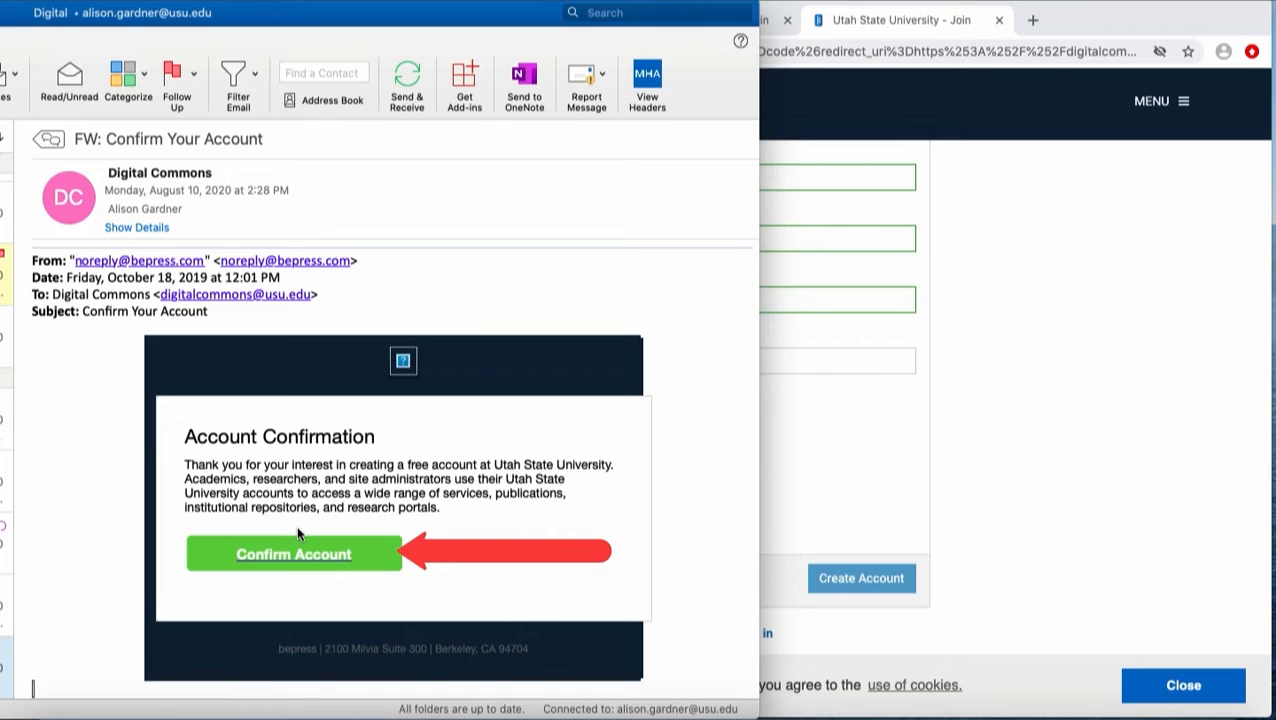
# Return from Outlook to the browser's 'Utah State University - Log in' tab
pyautogui.click(1108, 552)
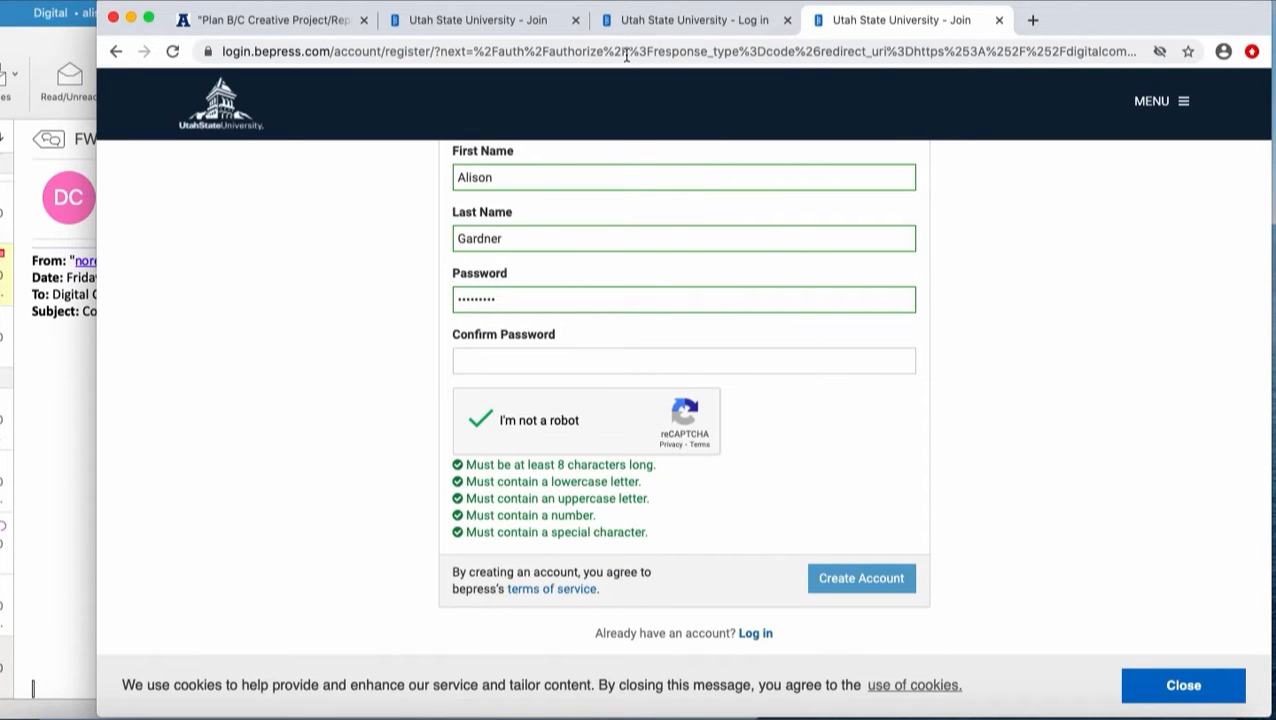
pyautogui.click(649, 24)
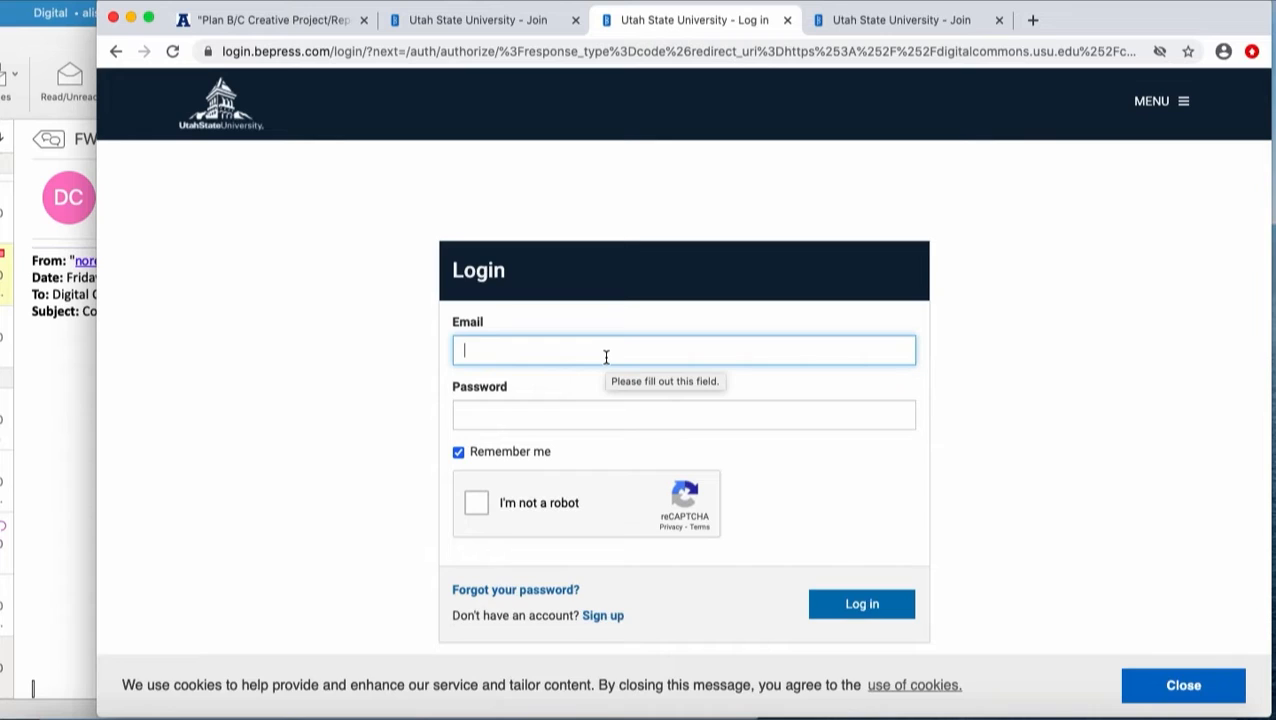
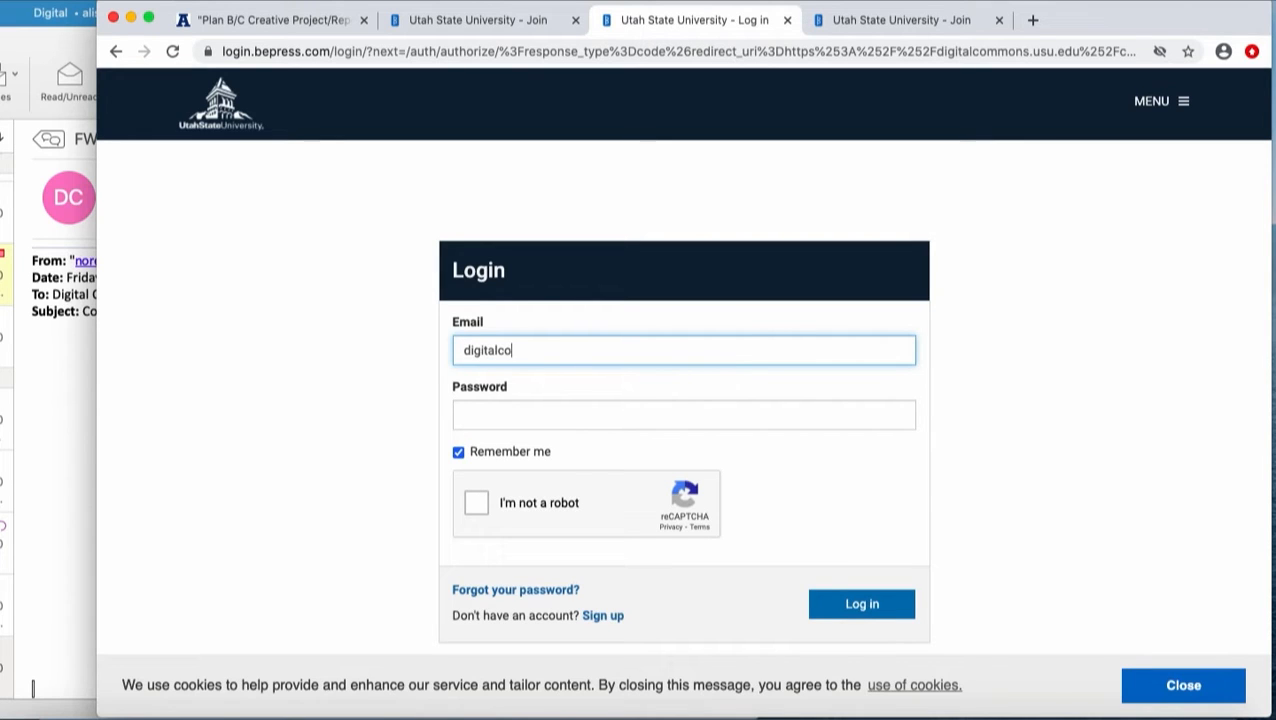
# Log in with the account email and password after passing the palm-tree reCAPTCHA
pyautogui.press('Tab')
pyautogui.write('***')
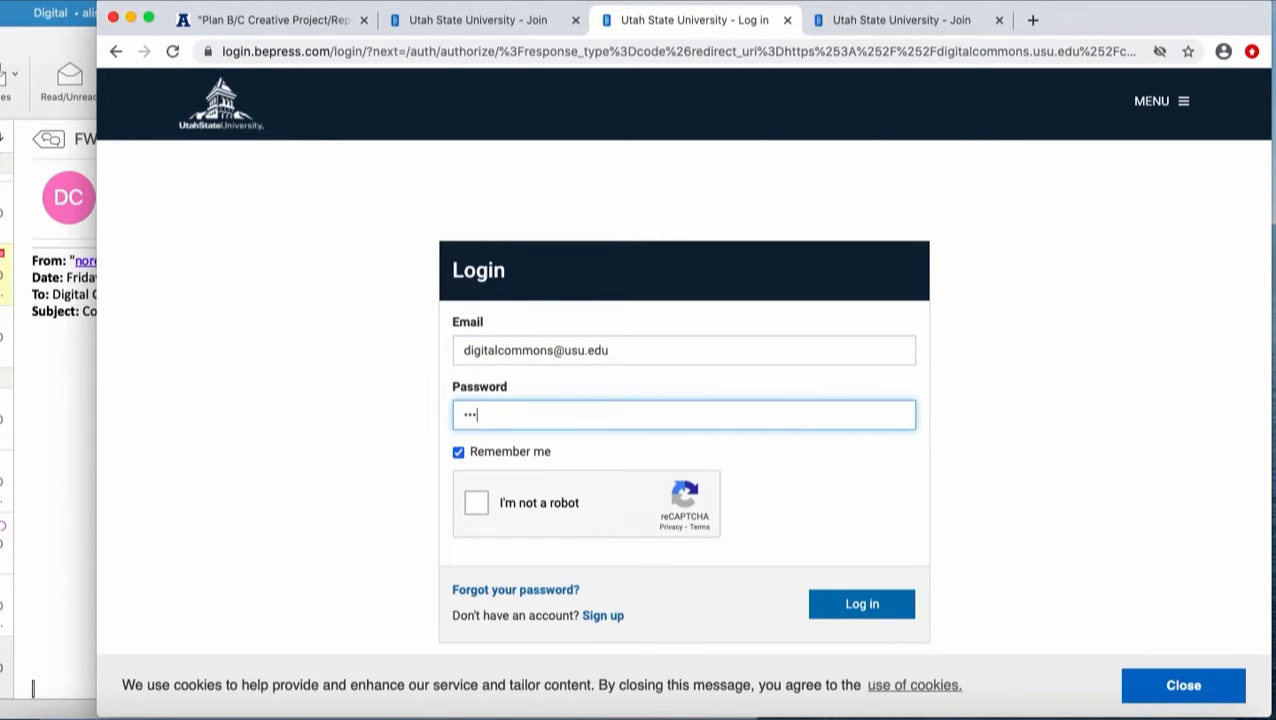
pyautogui.write('******')
pyautogui.click(476, 503)
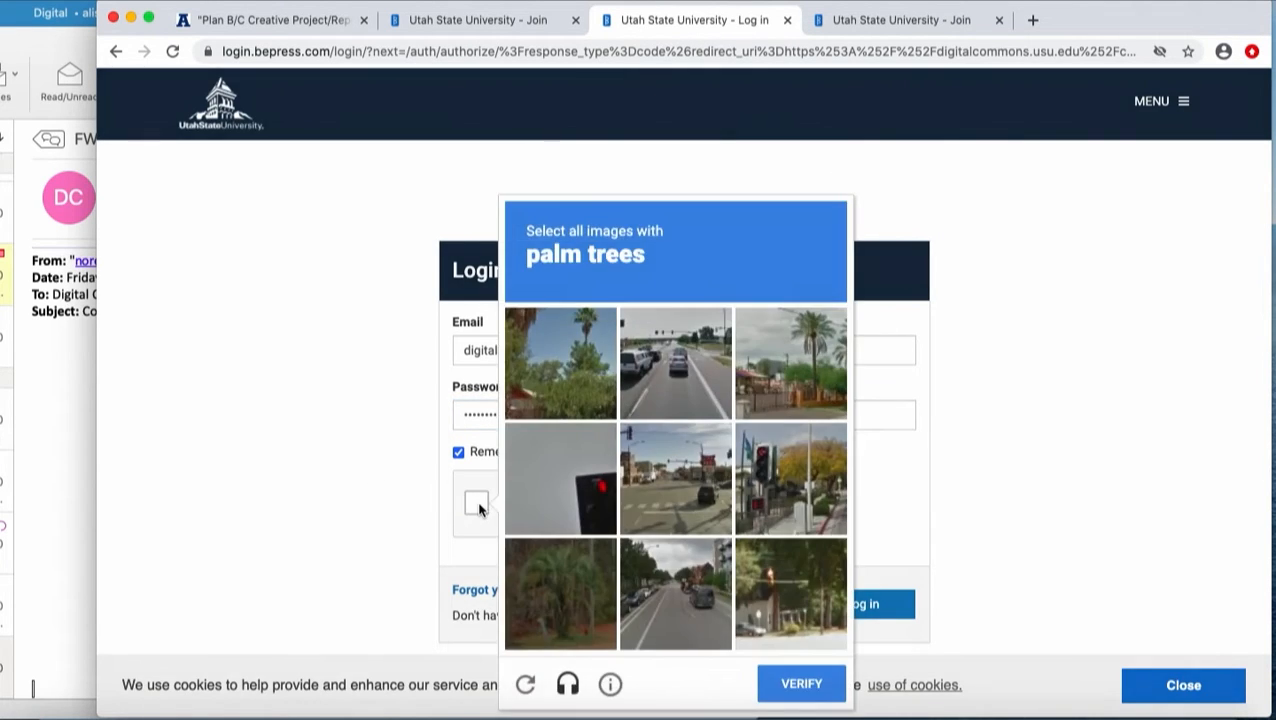
pyautogui.click(580, 371)
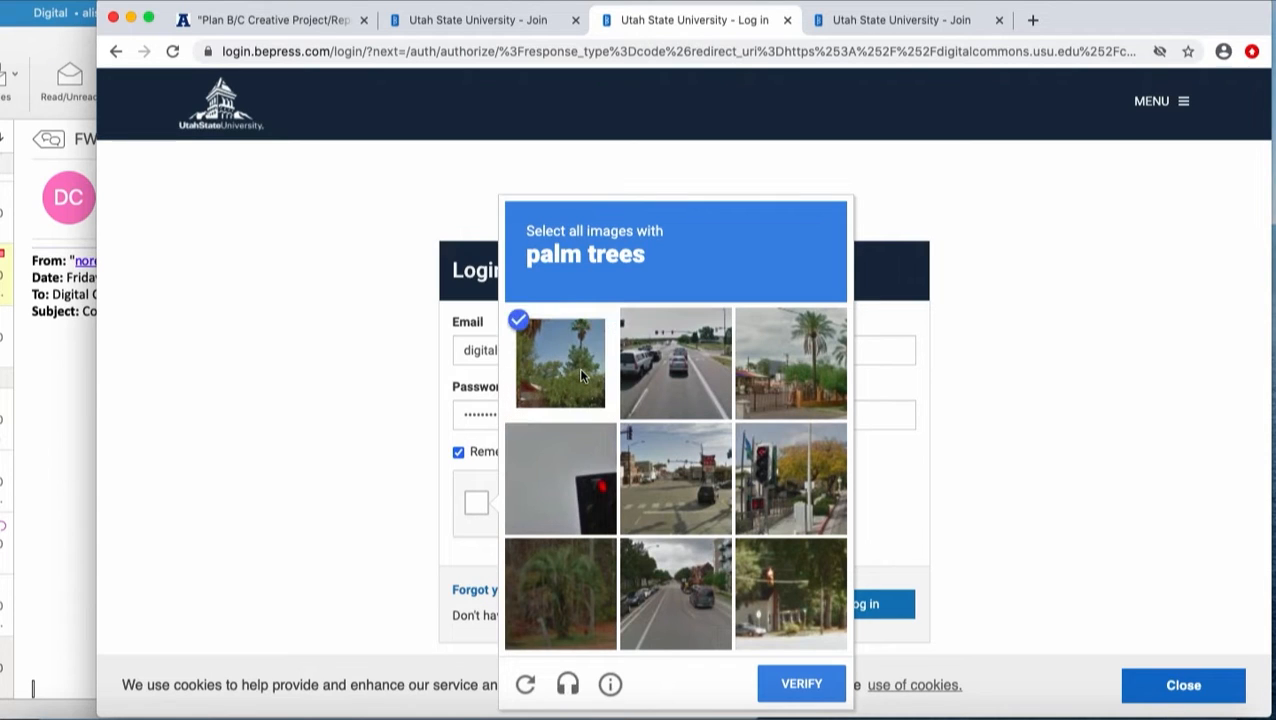
pyautogui.click(783, 350)
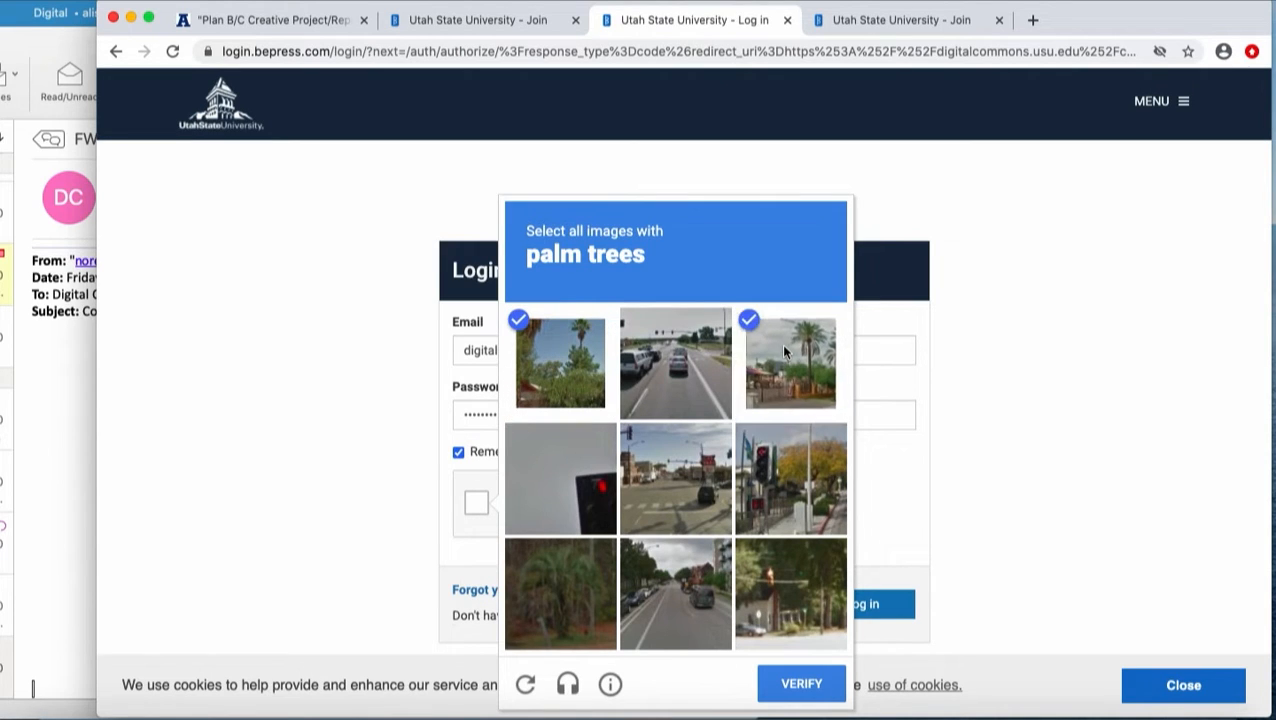
pyautogui.click(549, 606)
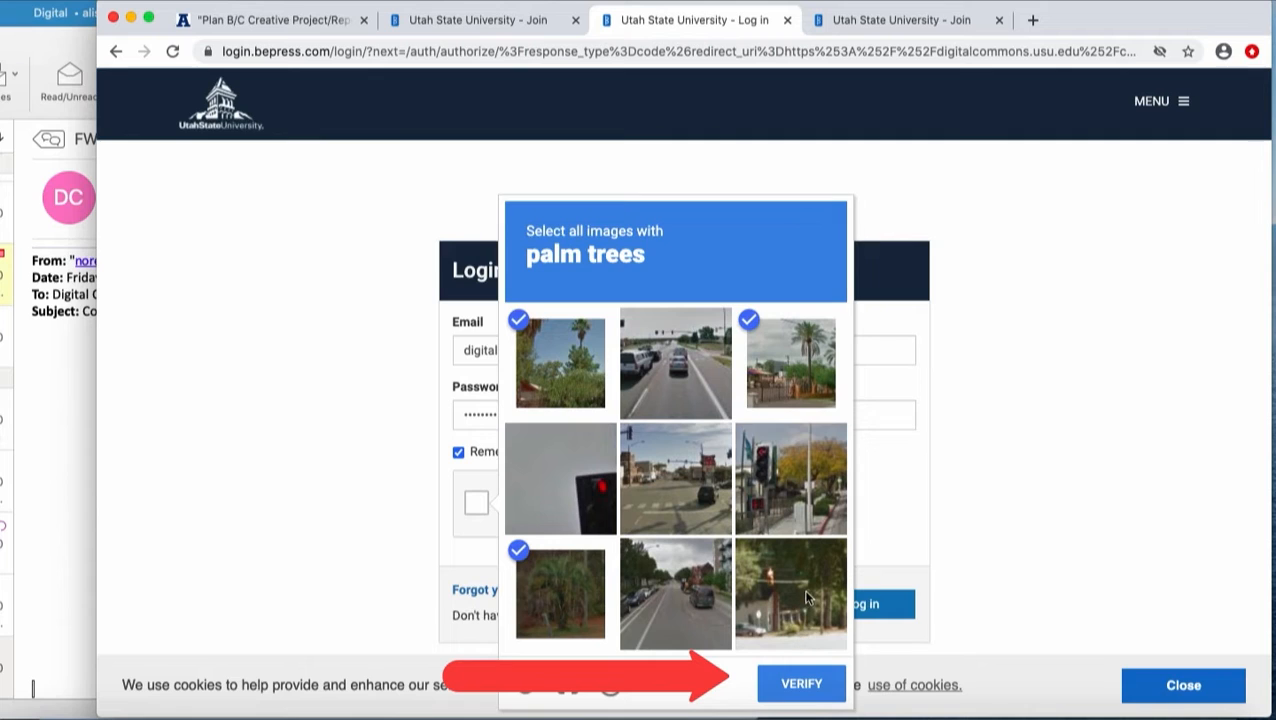
pyautogui.click(801, 683)
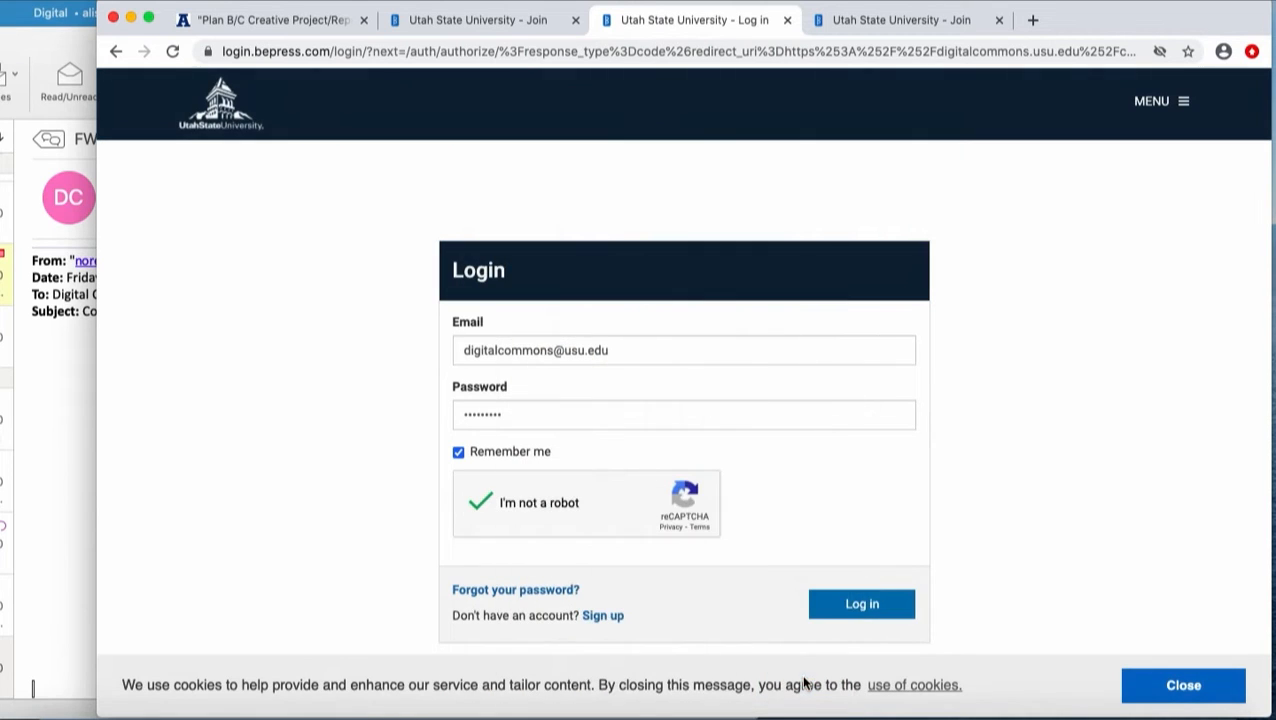
pyautogui.click(849, 604)
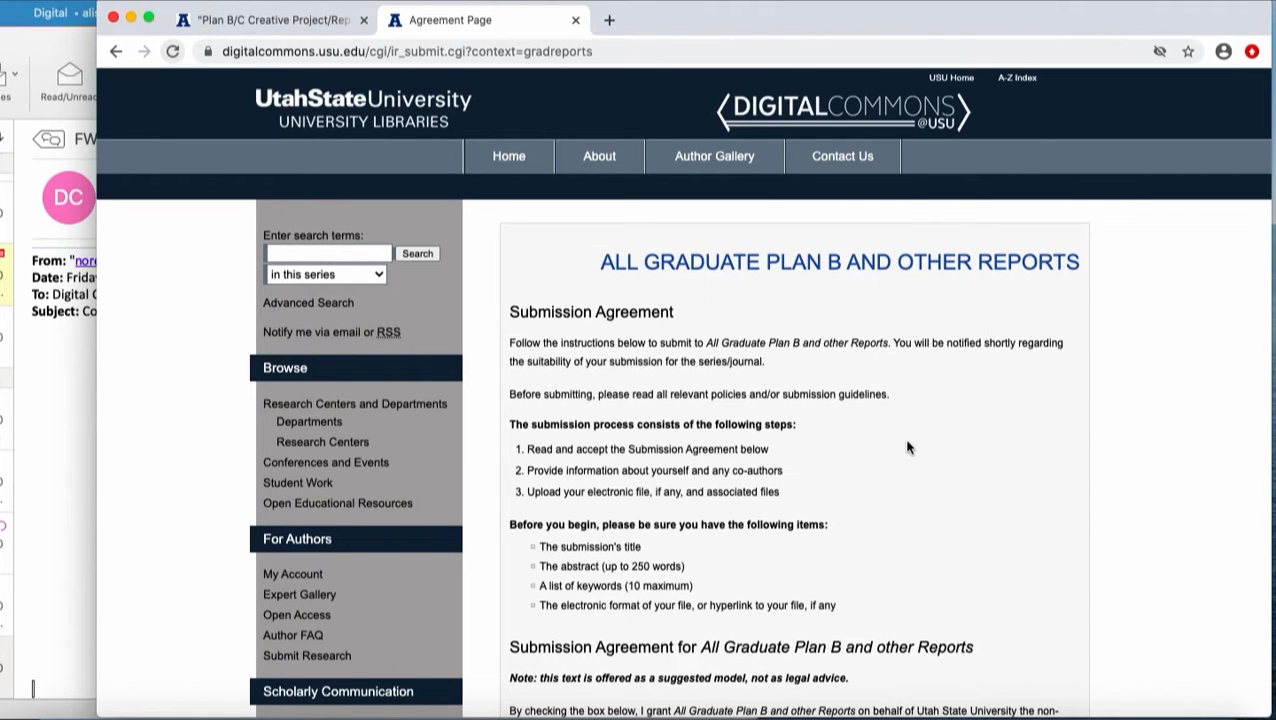
# Accept the submission agreement terms and continue to the Plan B submission form
pyautogui.scroll(-5, 908, 447)
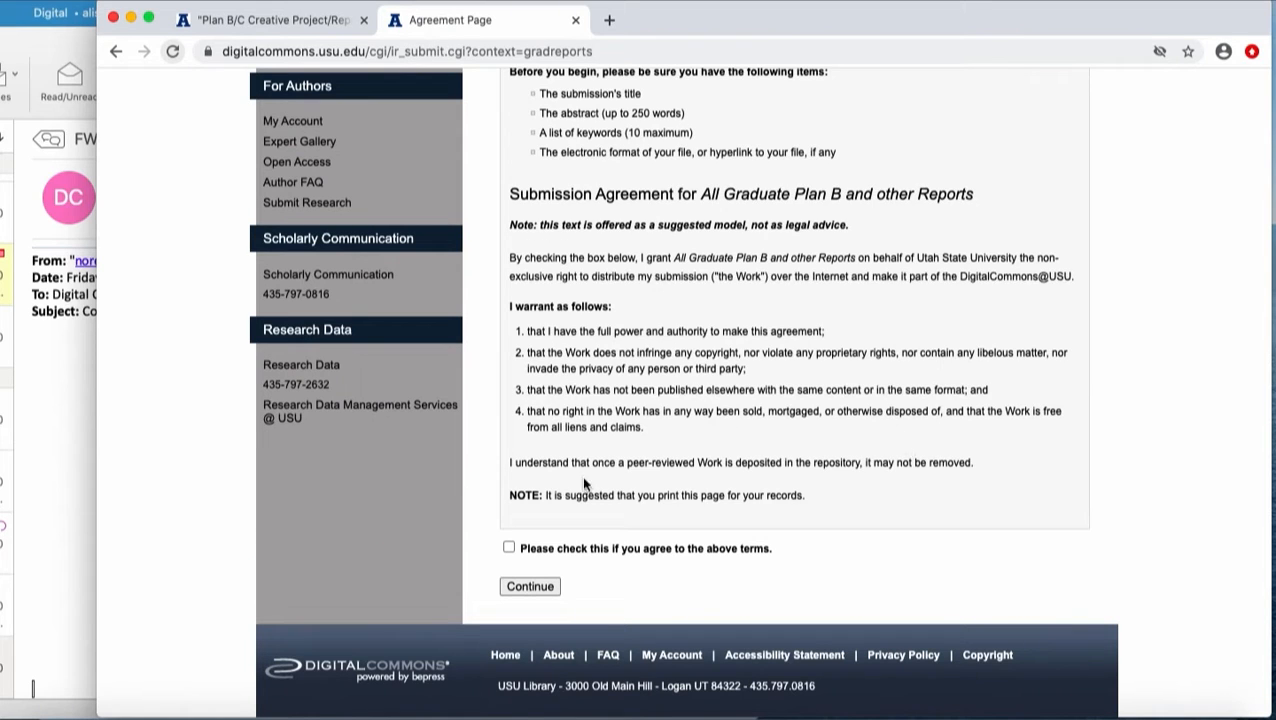
pyautogui.click(509, 548)
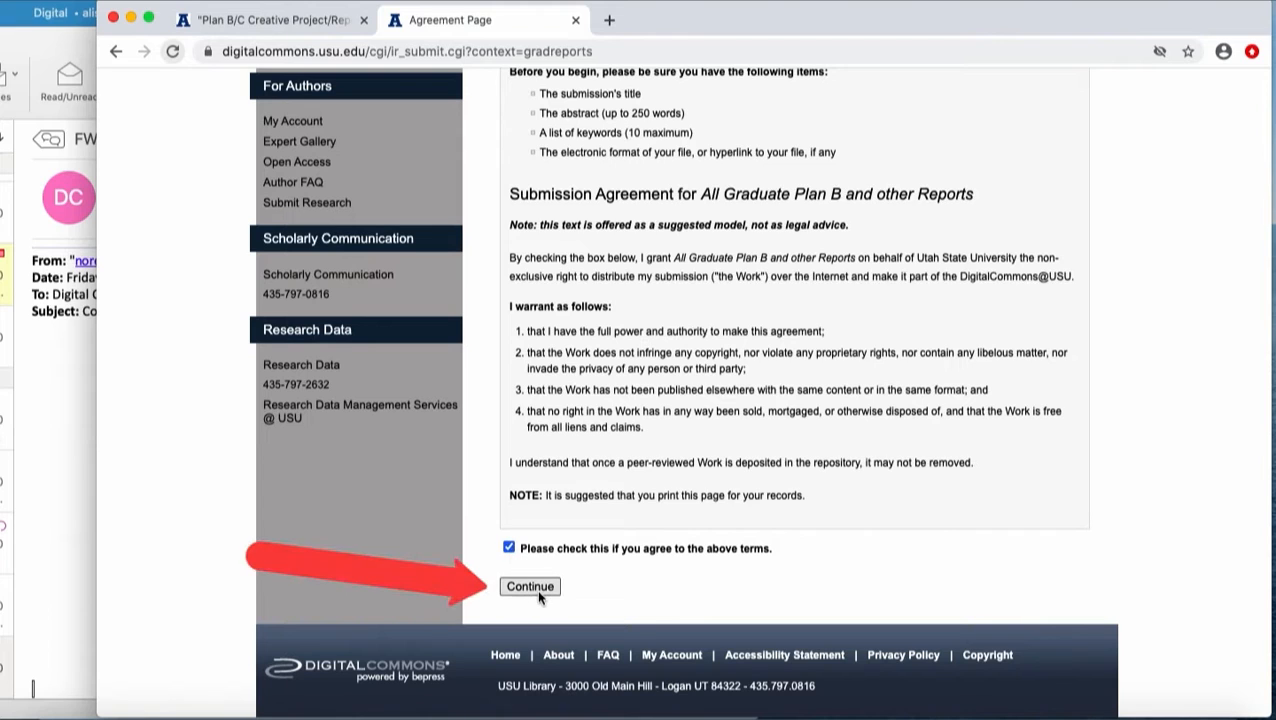
pyautogui.click(537, 593)
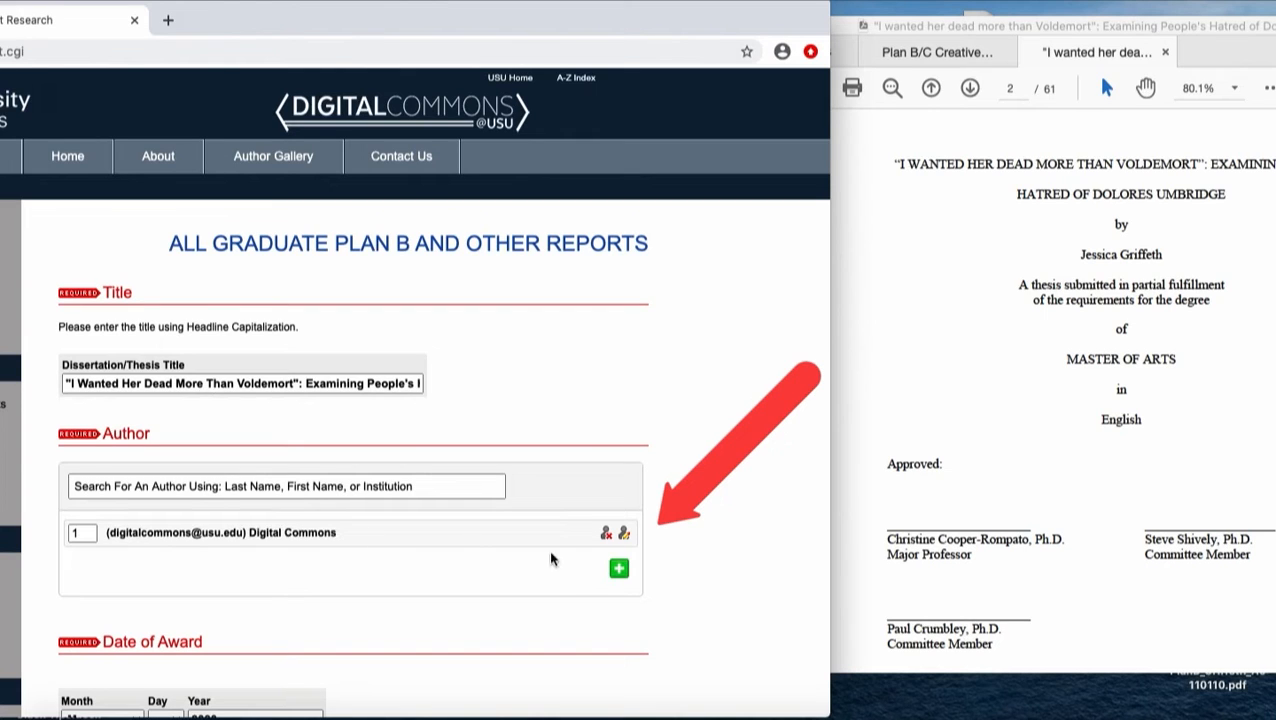
# Enter Utah State University as the author's institution, correcting the typo
pyautogui.click(624, 536)
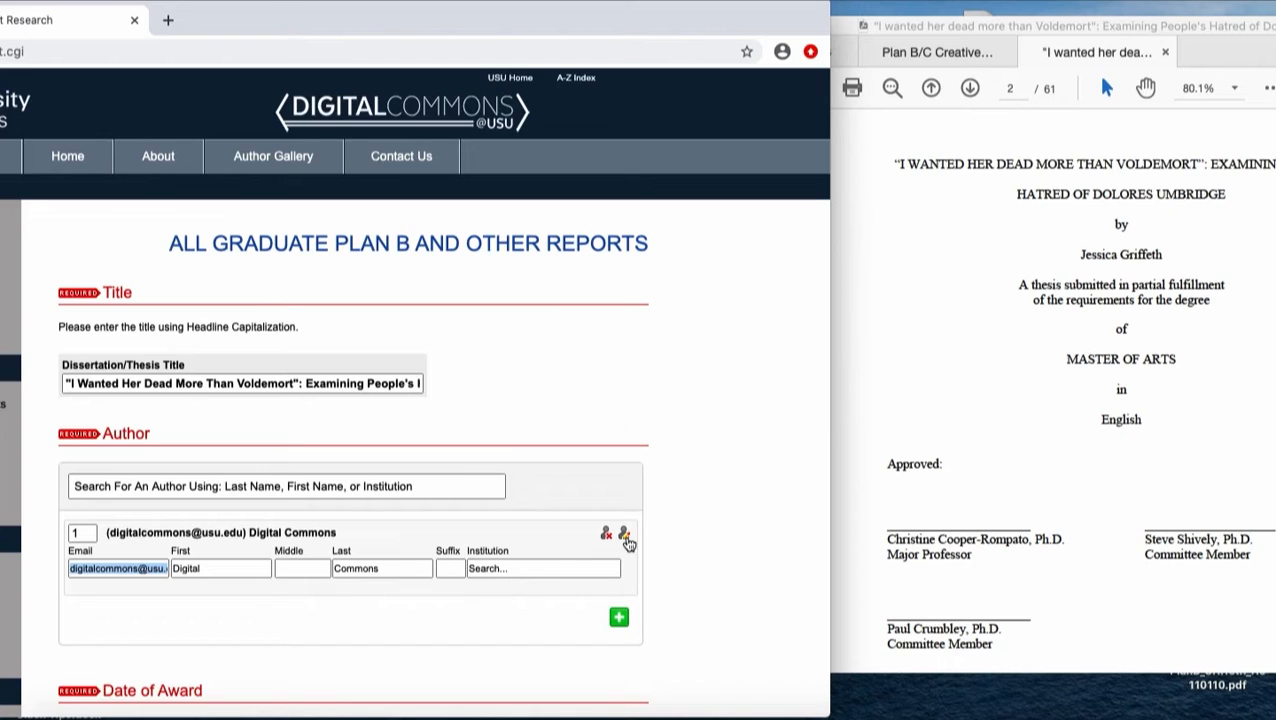
pyautogui.click(505, 568)
pyautogui.write('Uta')
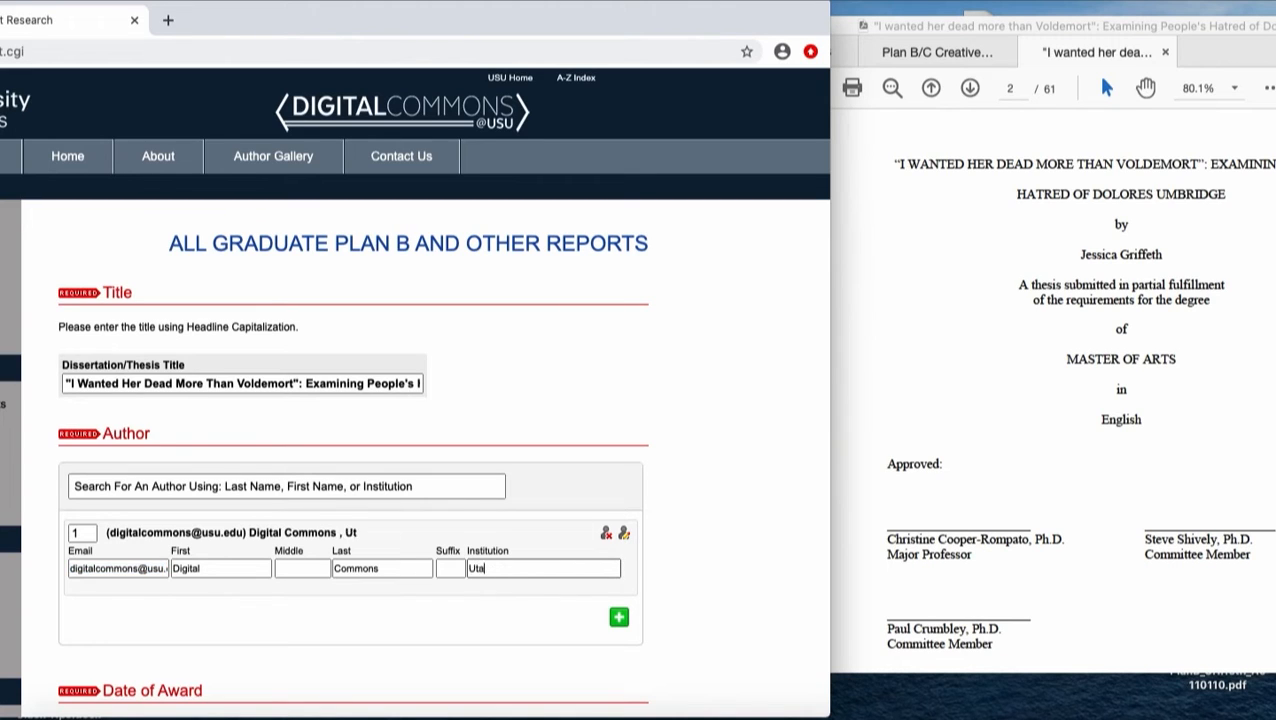
pyautogui.write('h State Uni')
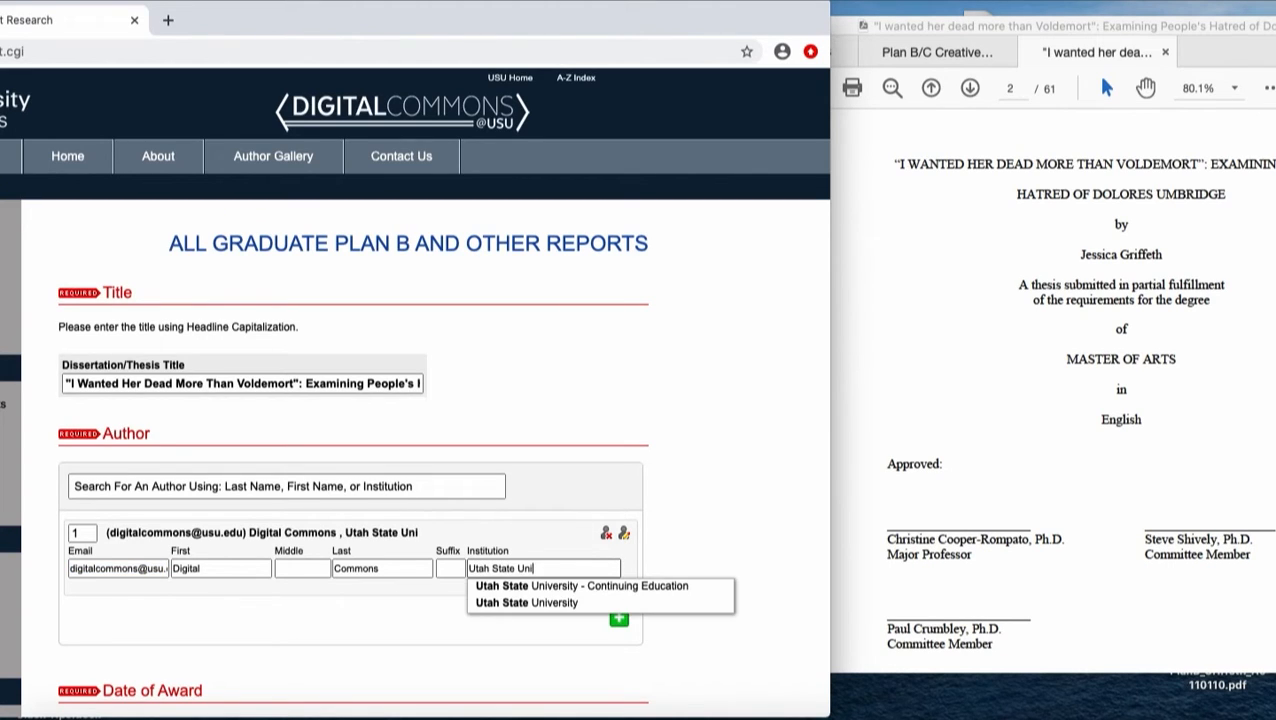
pyautogui.write('vi')
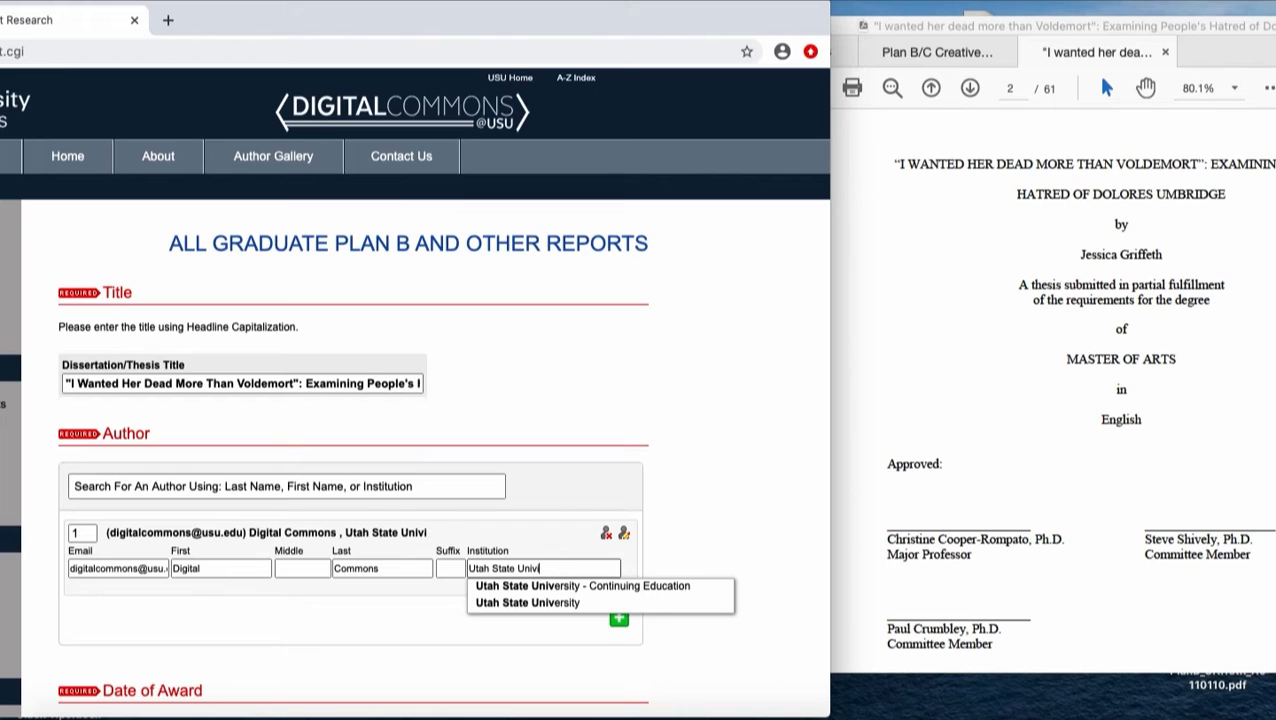
pyautogui.press('BackSpace')
pyautogui.write('ersity')
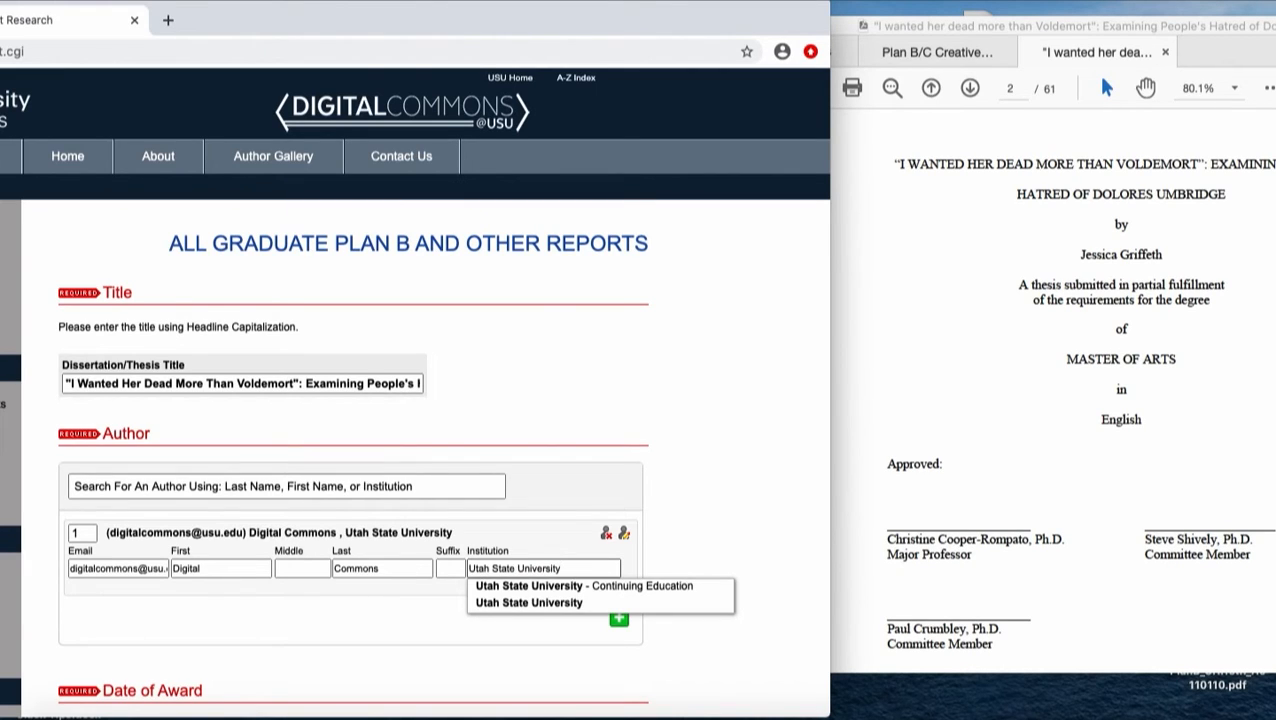
pyautogui.click(695, 557)
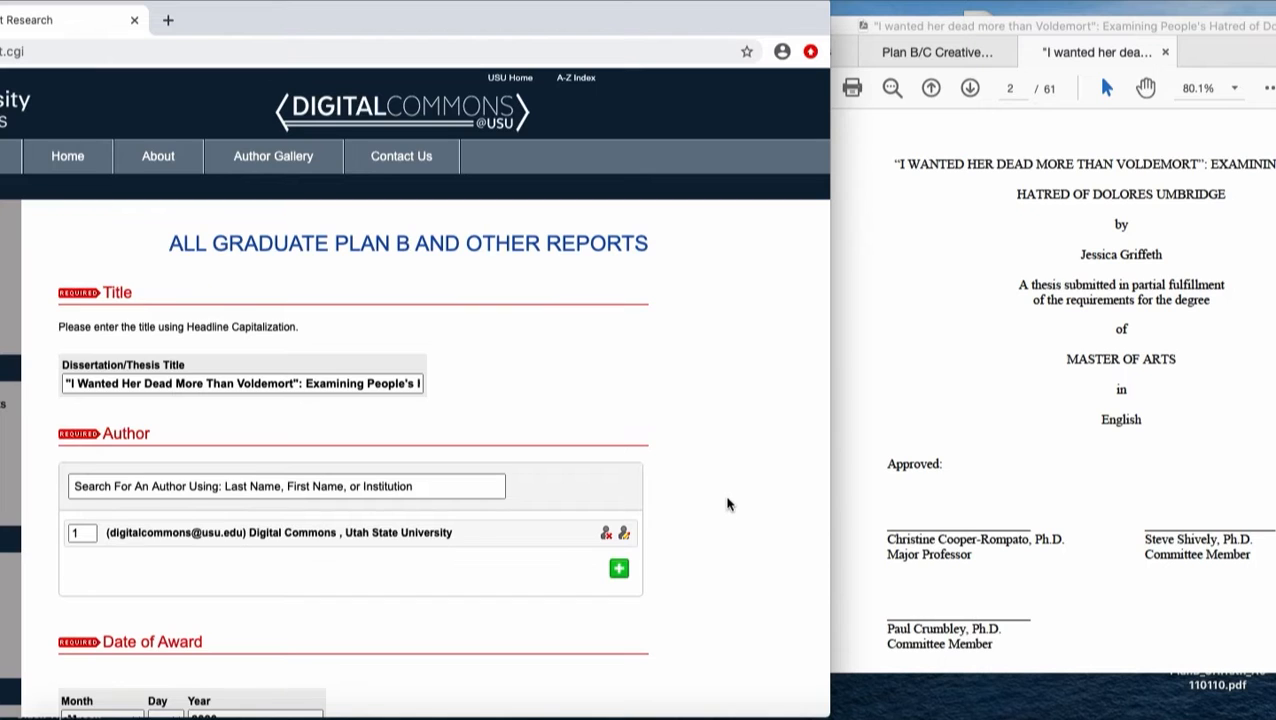
pyautogui.scroll(-5, 727, 504)
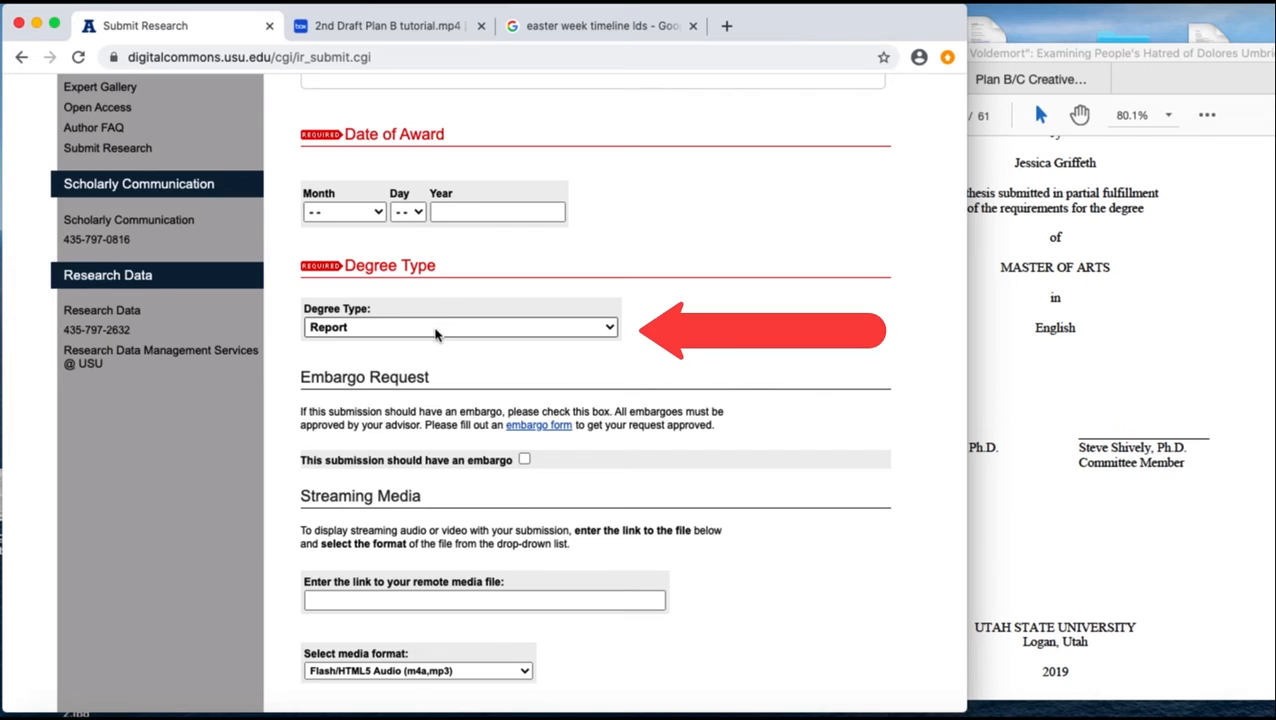
# Keep Report selected in the Degree Type dropdown
pyautogui.click(436, 334)
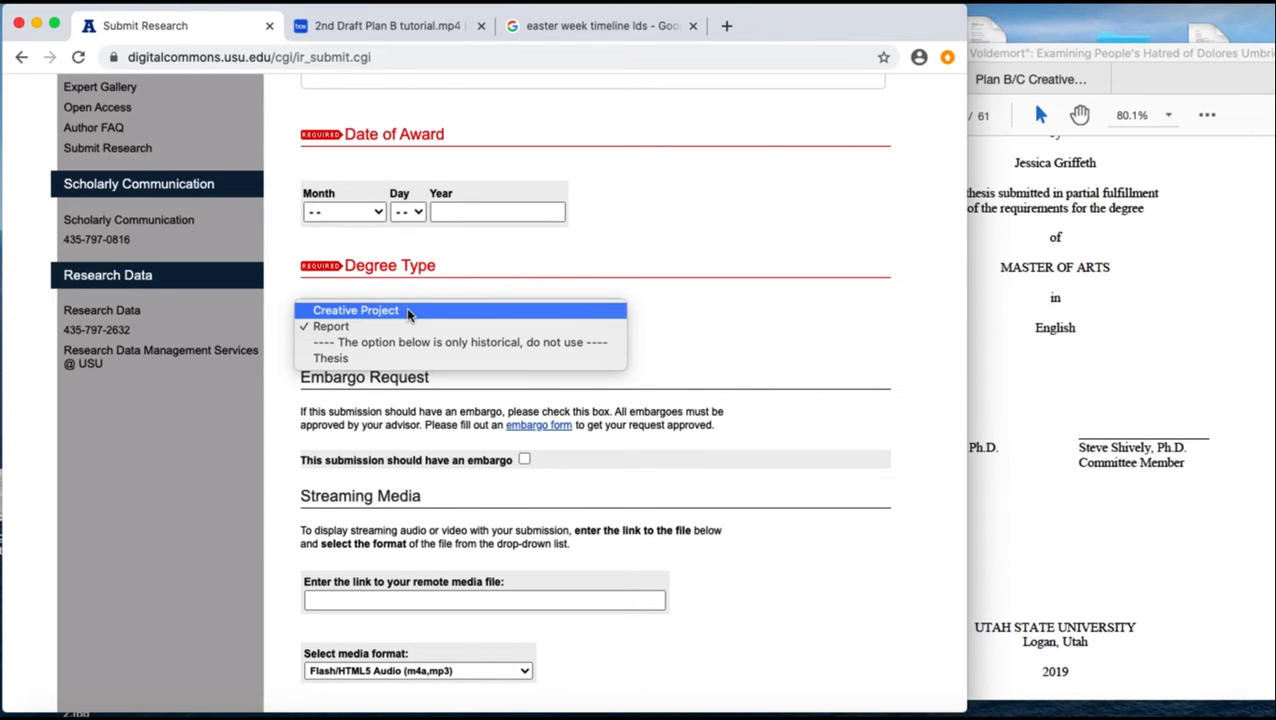
pyautogui.click(407, 328)
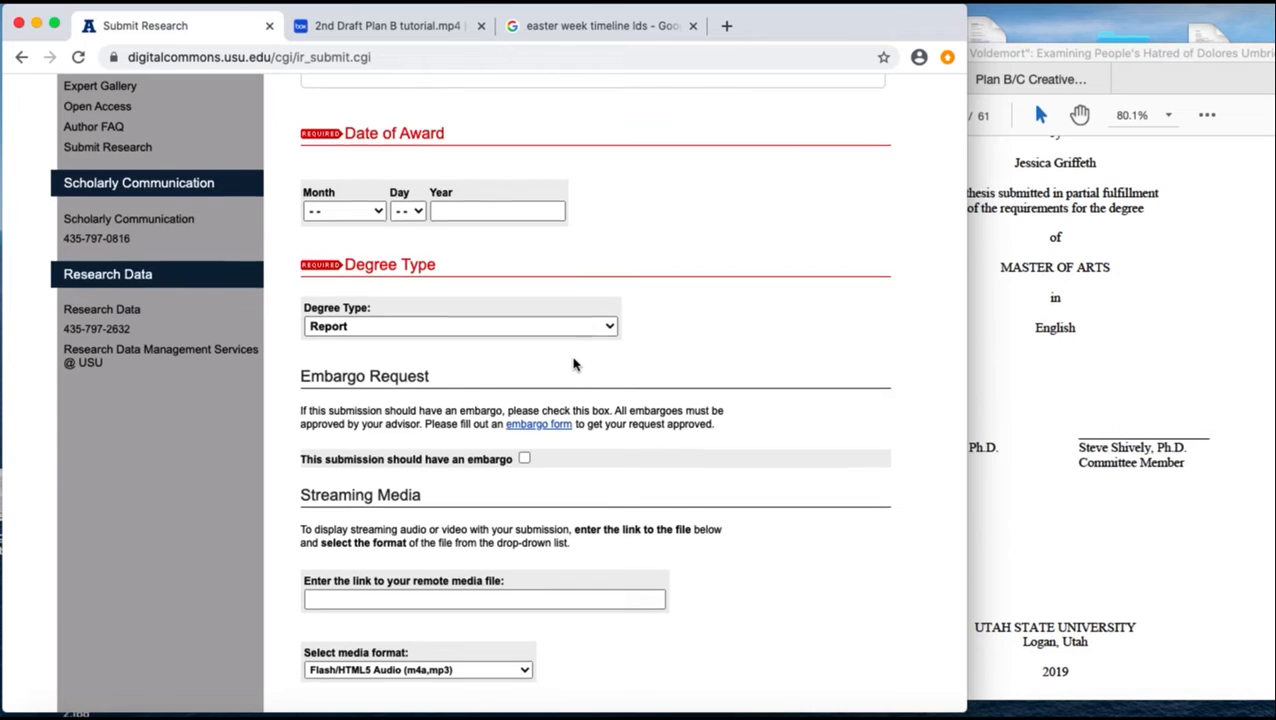
pyautogui.scroll(-2, 572, 362)
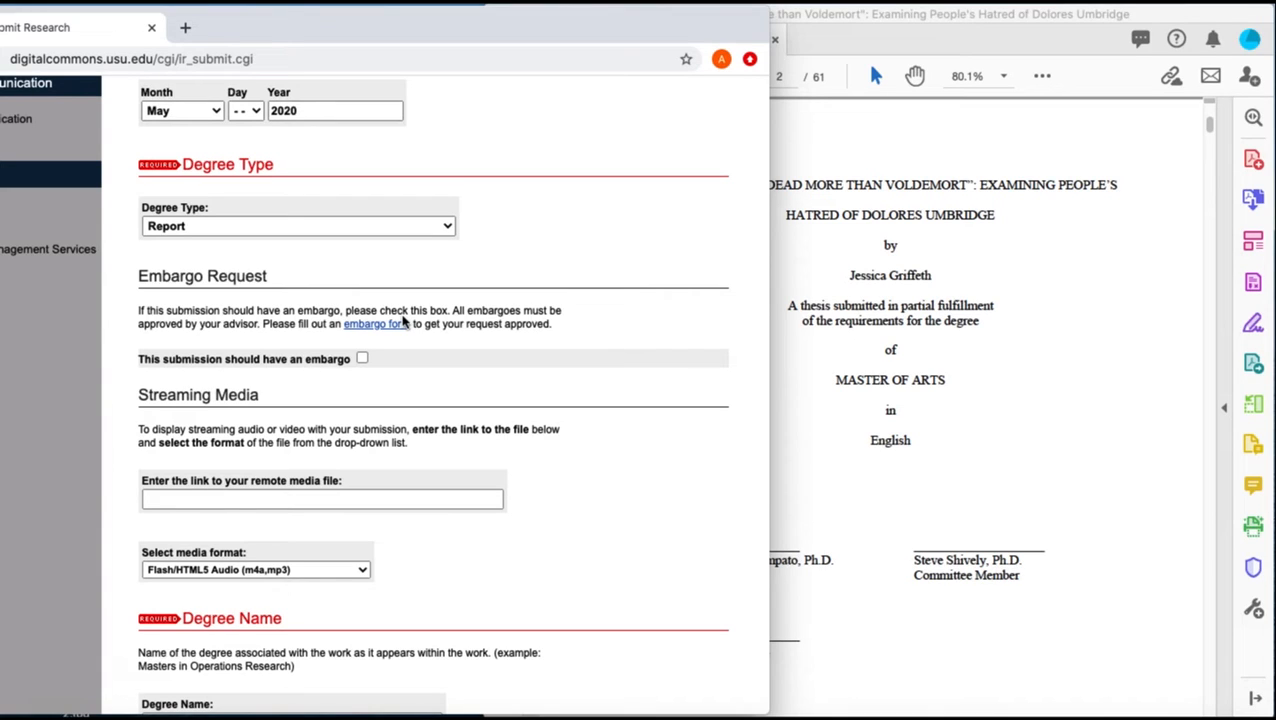
pyautogui.scroll(-3, 404, 320)
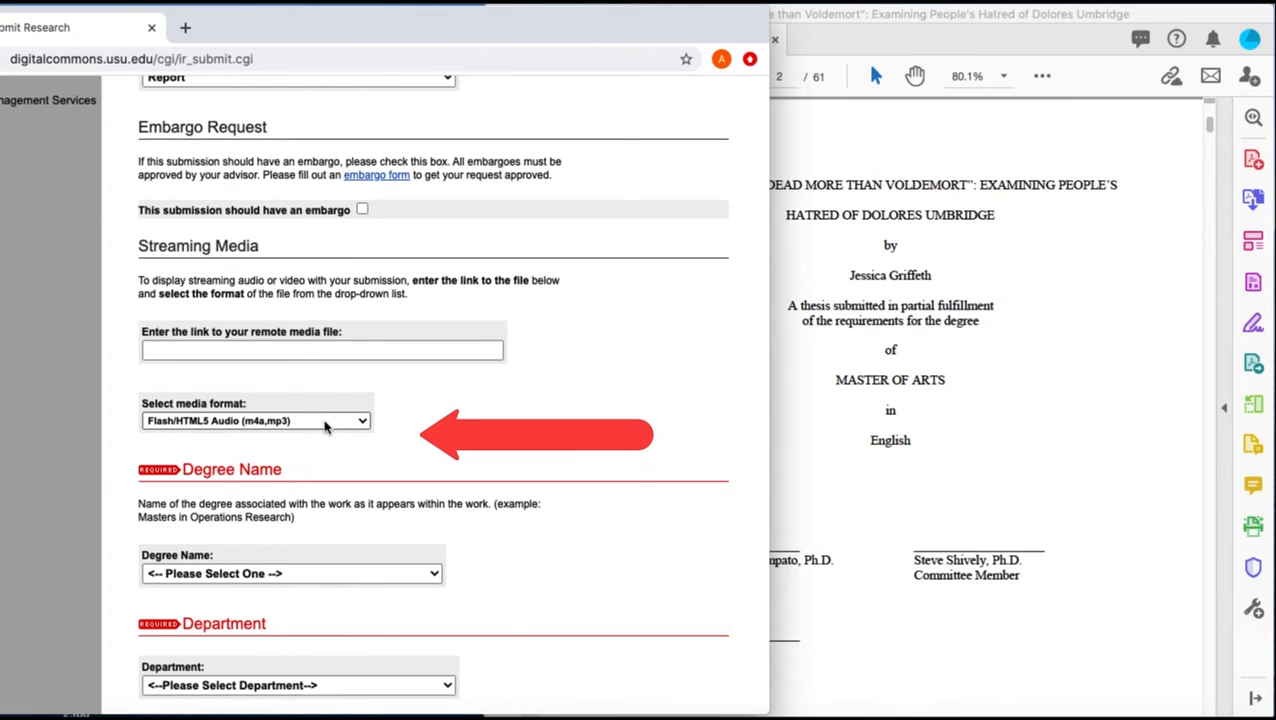
pyautogui.click(325, 424)
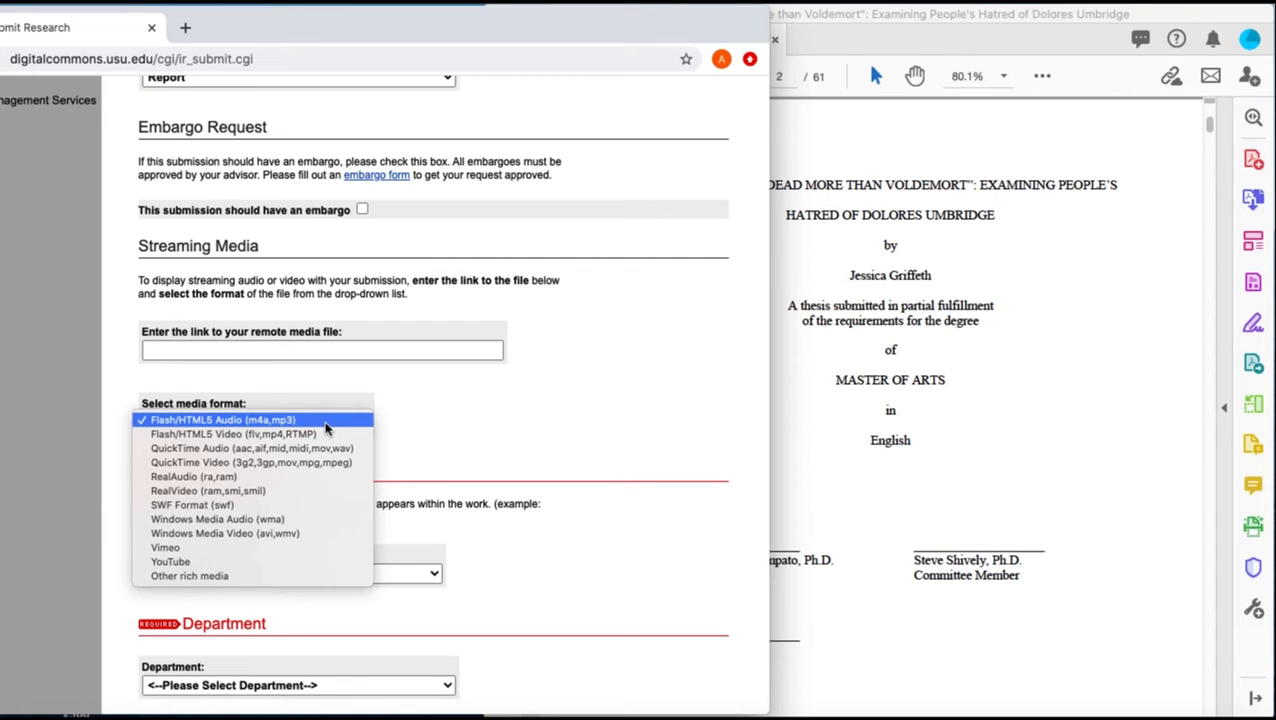
pyautogui.click(176, 564)
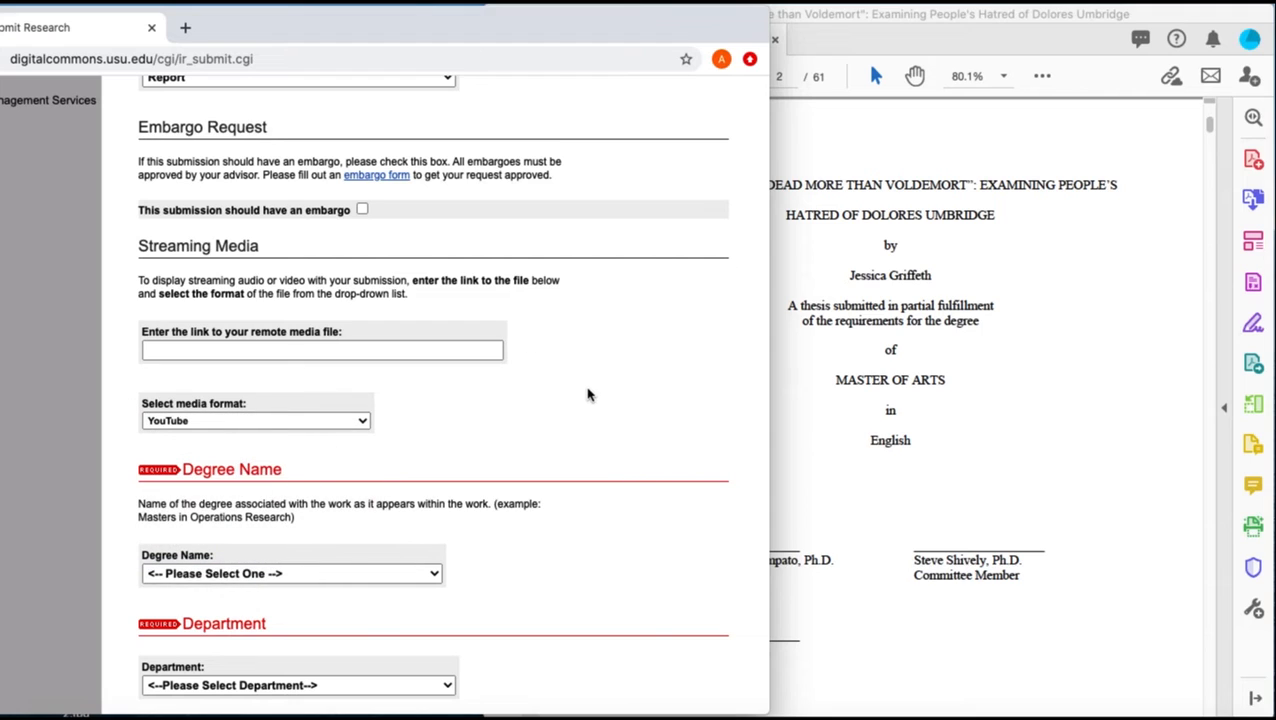
pyautogui.click(333, 421)
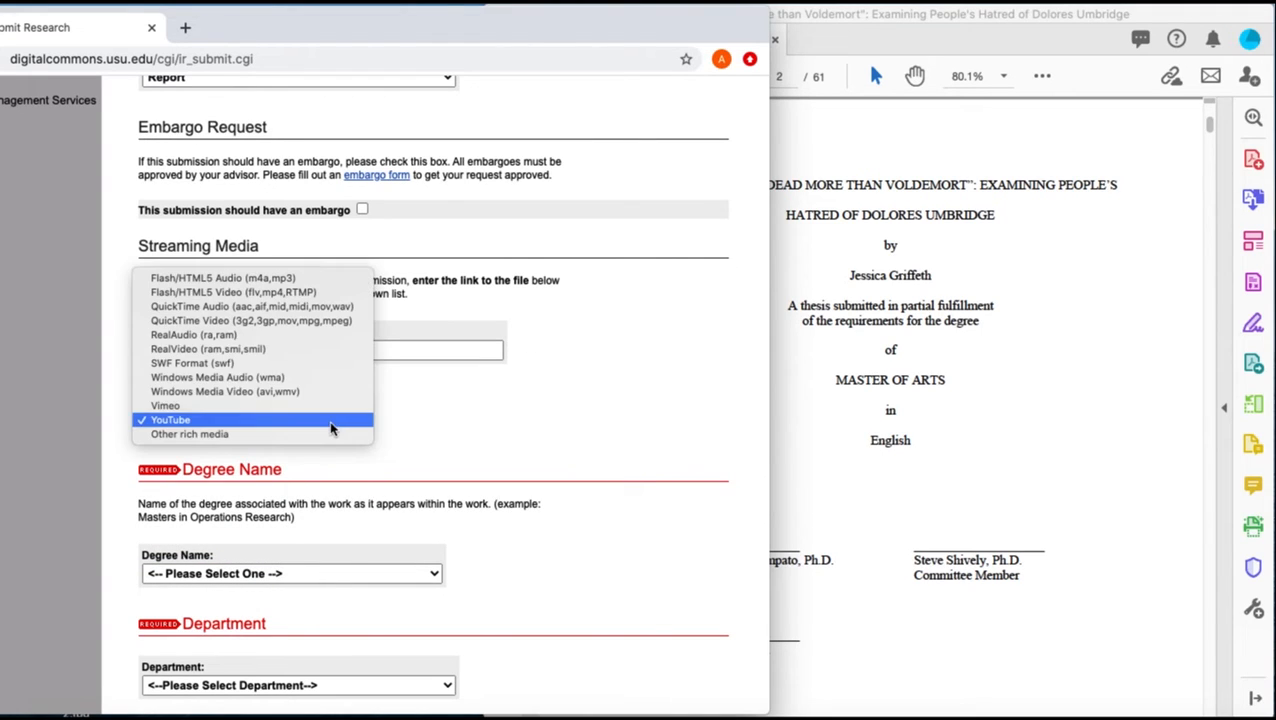
pyautogui.click(268, 280)
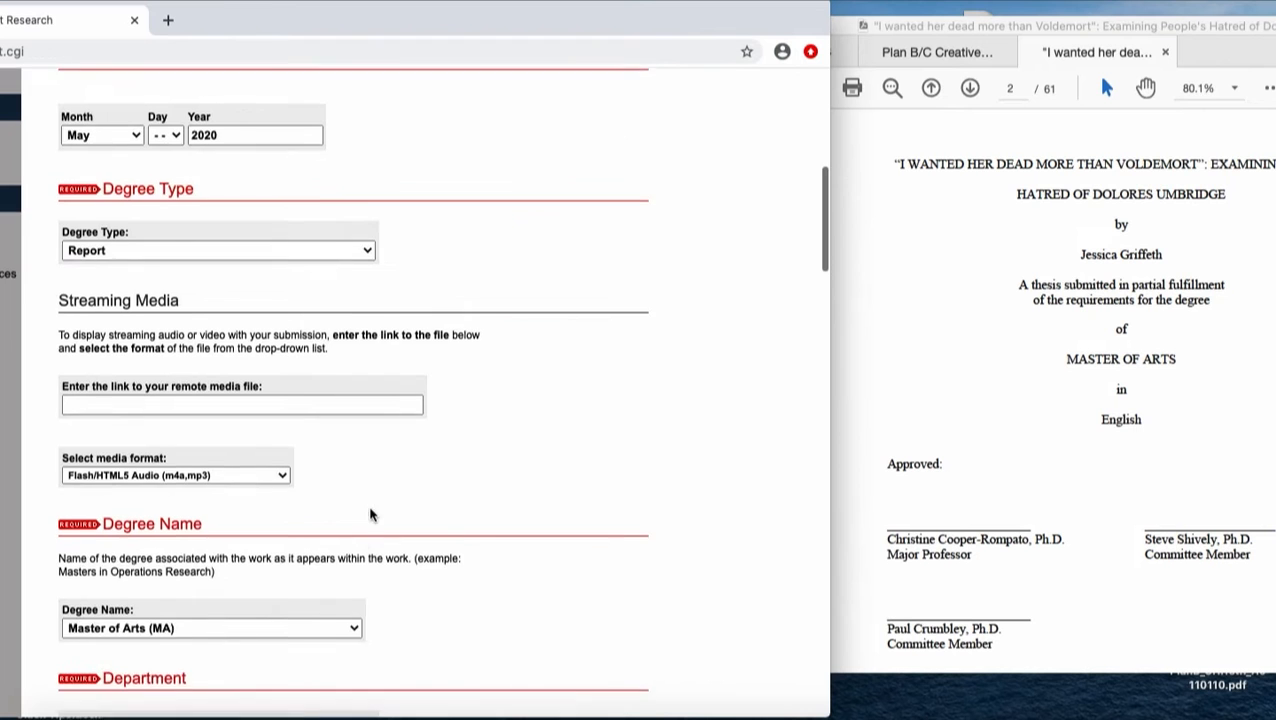
# Scroll down the form and keep English as the department
pyautogui.scroll(-3, 370, 514)
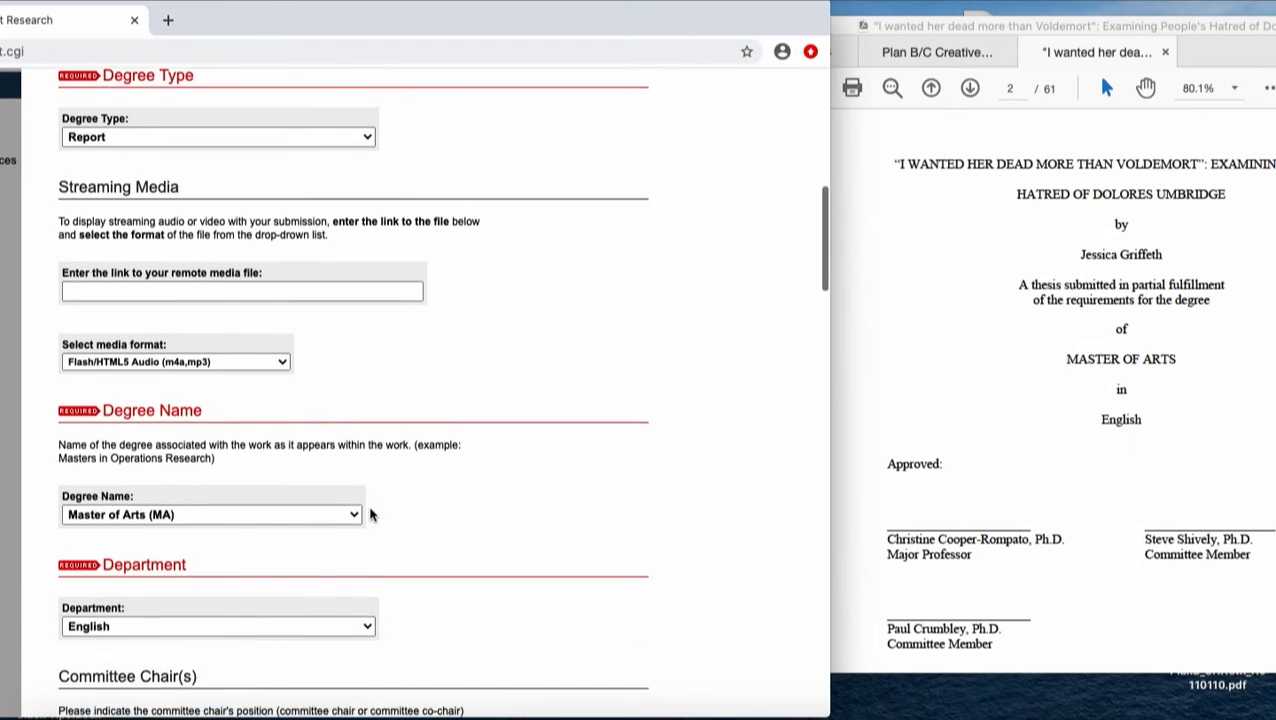
pyautogui.scroll(-1, 370, 514)
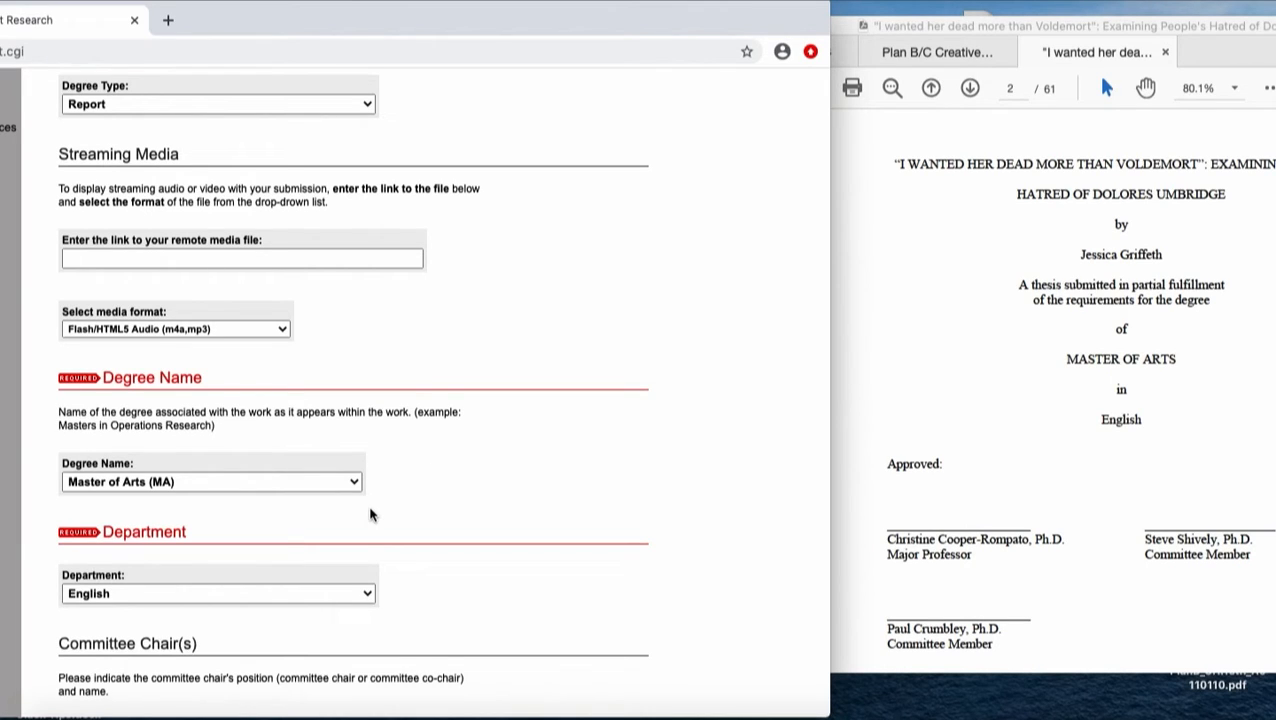
pyautogui.scroll(-3, 288, 545)
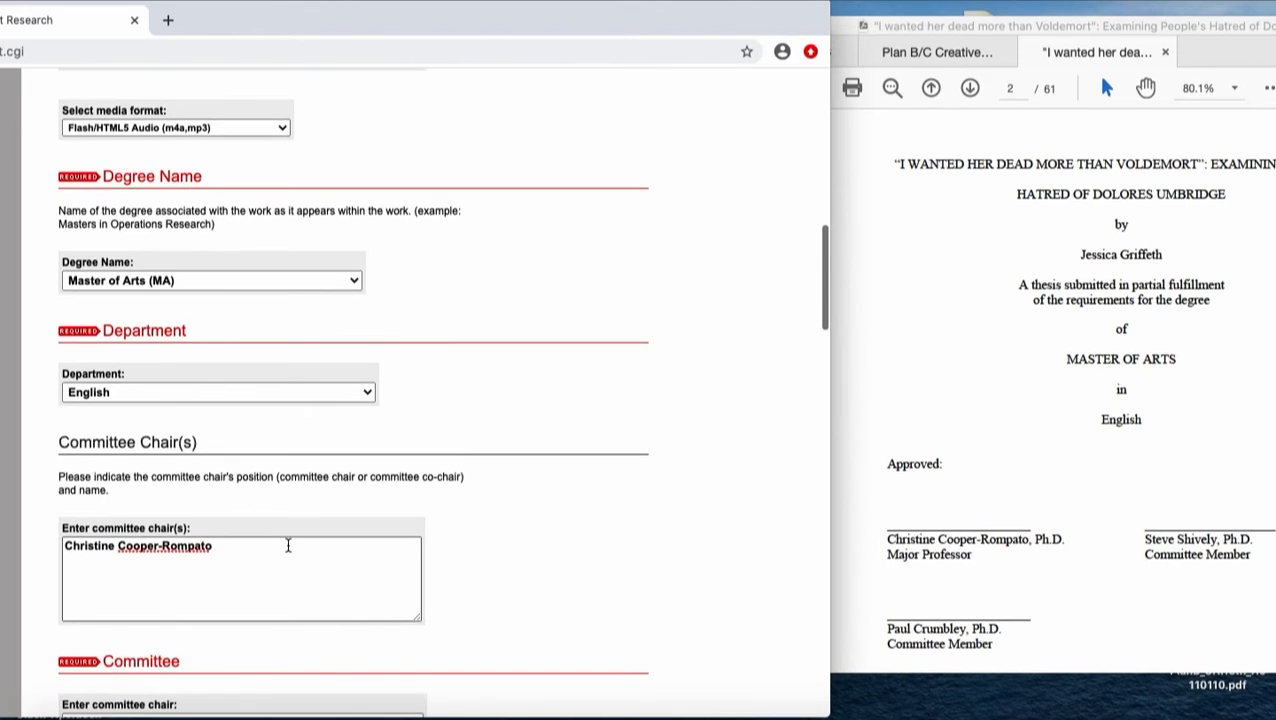
pyautogui.scroll(-1, 288, 545)
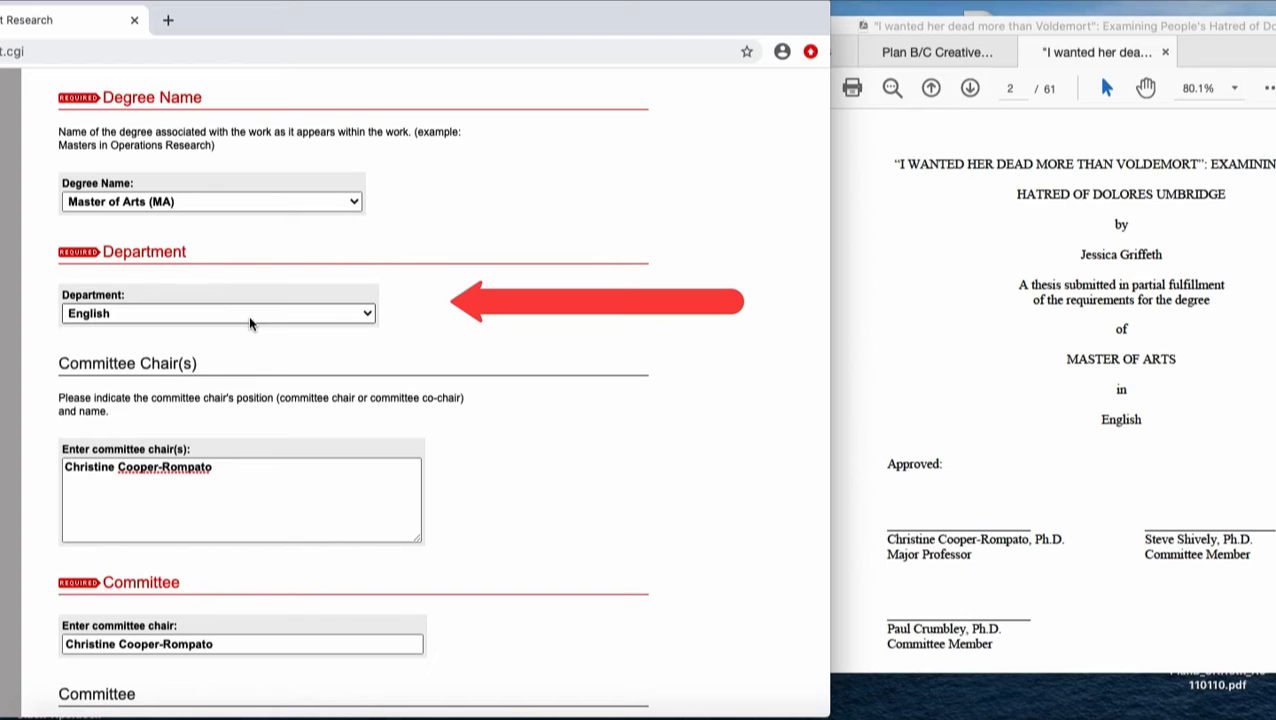
pyautogui.click(325, 312)
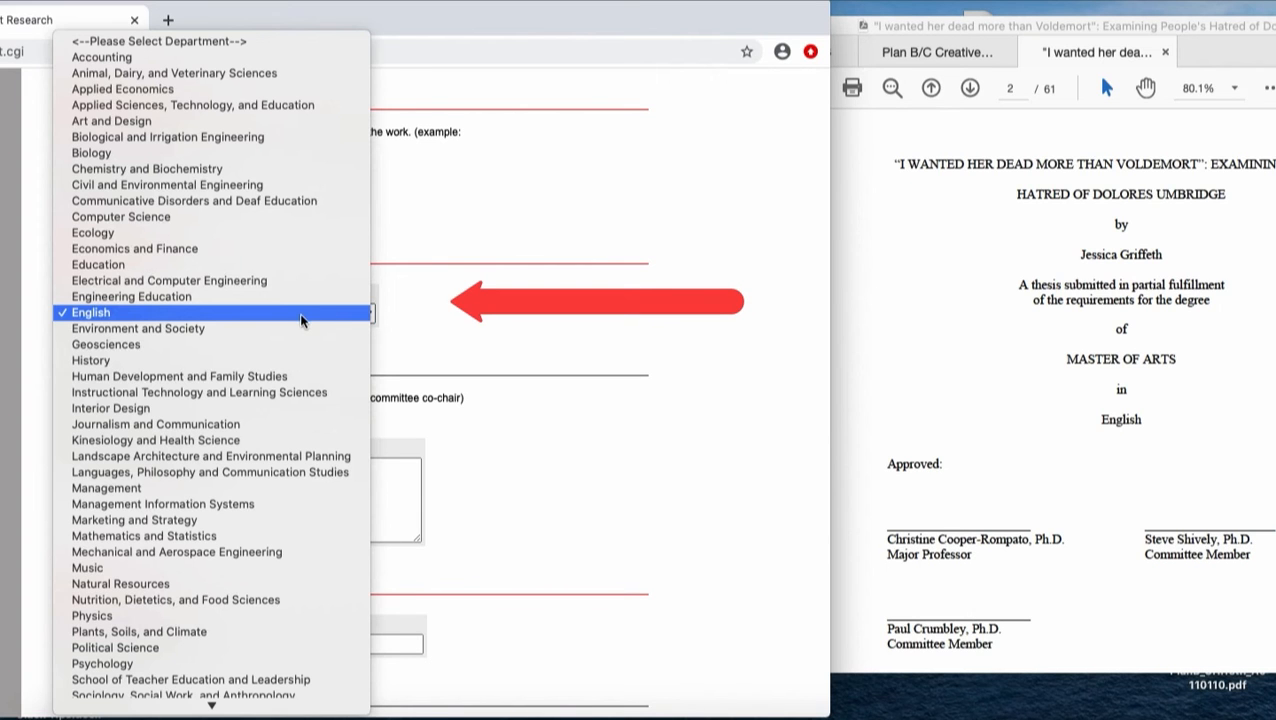
pyautogui.click(302, 318)
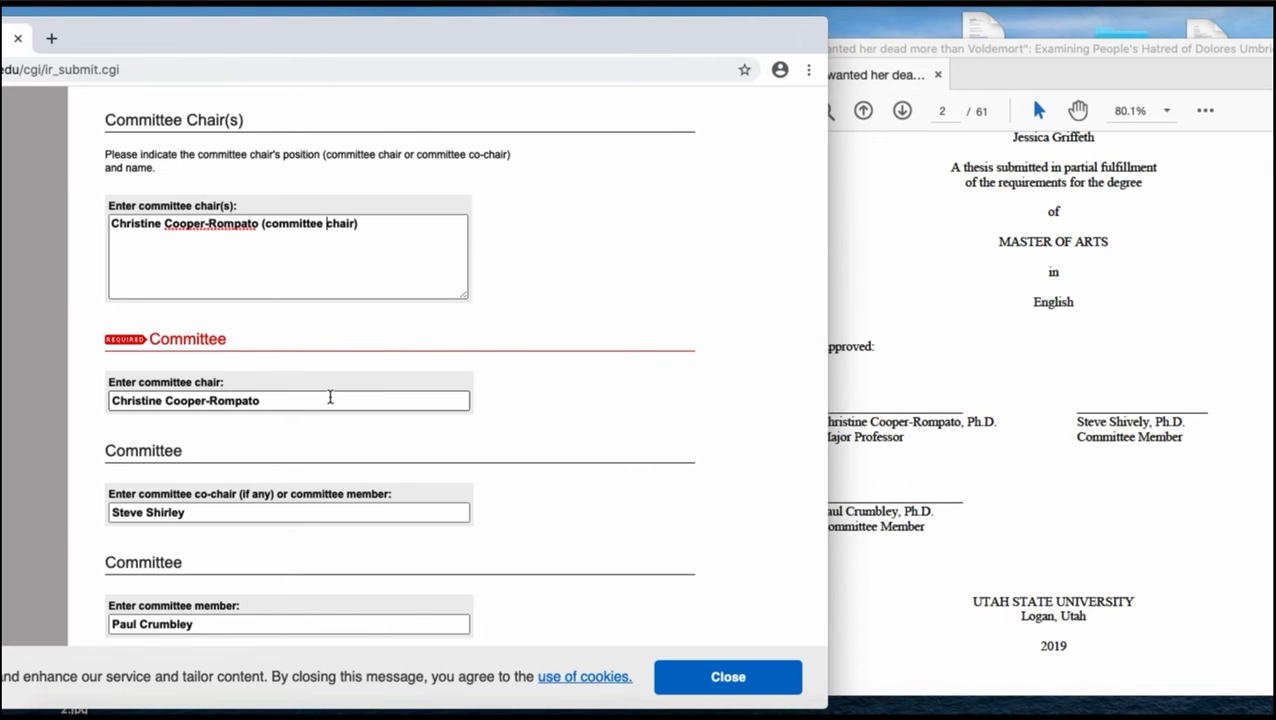
# Scroll down past the Committee section of the form
pyautogui.scroll(-1, 303, 492)
pyautogui.scroll(-3, 303, 492)
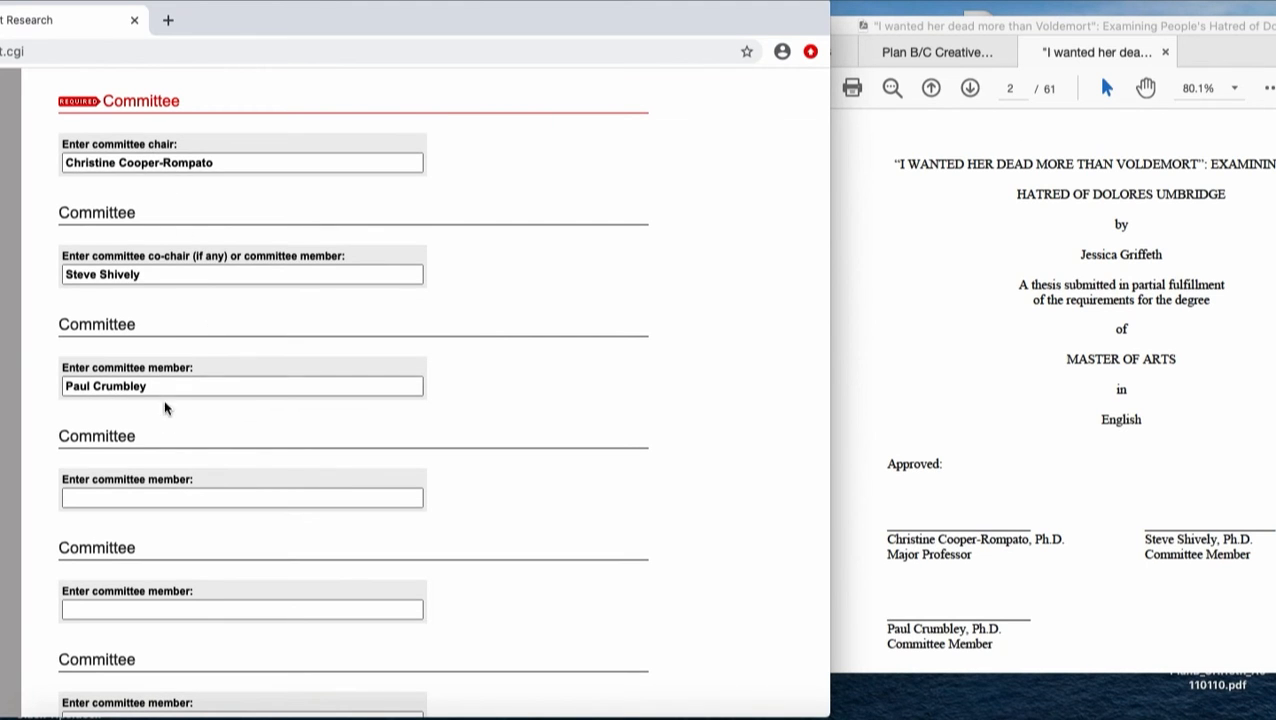
# Move Educational Assessment, Evaluation, and Research from Available into the Selected subject categories
pyautogui.scroll(-5, 166, 449)
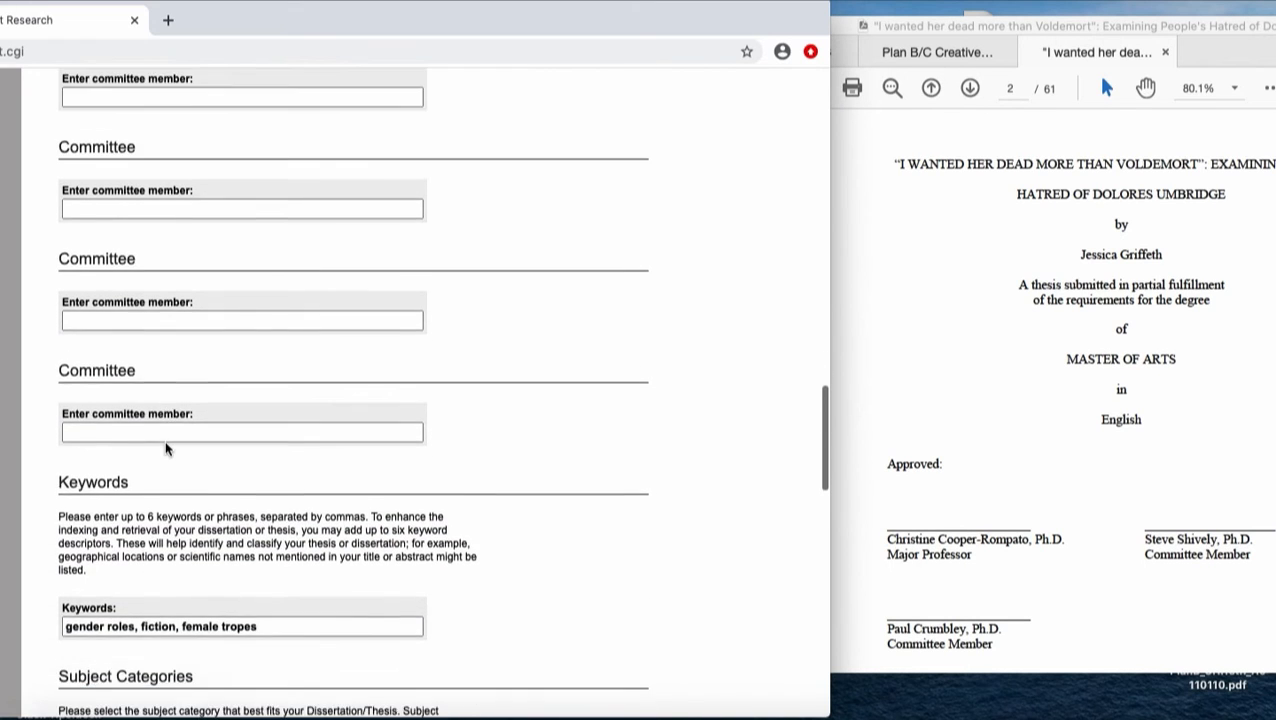
pyautogui.scroll(-3, 166, 449)
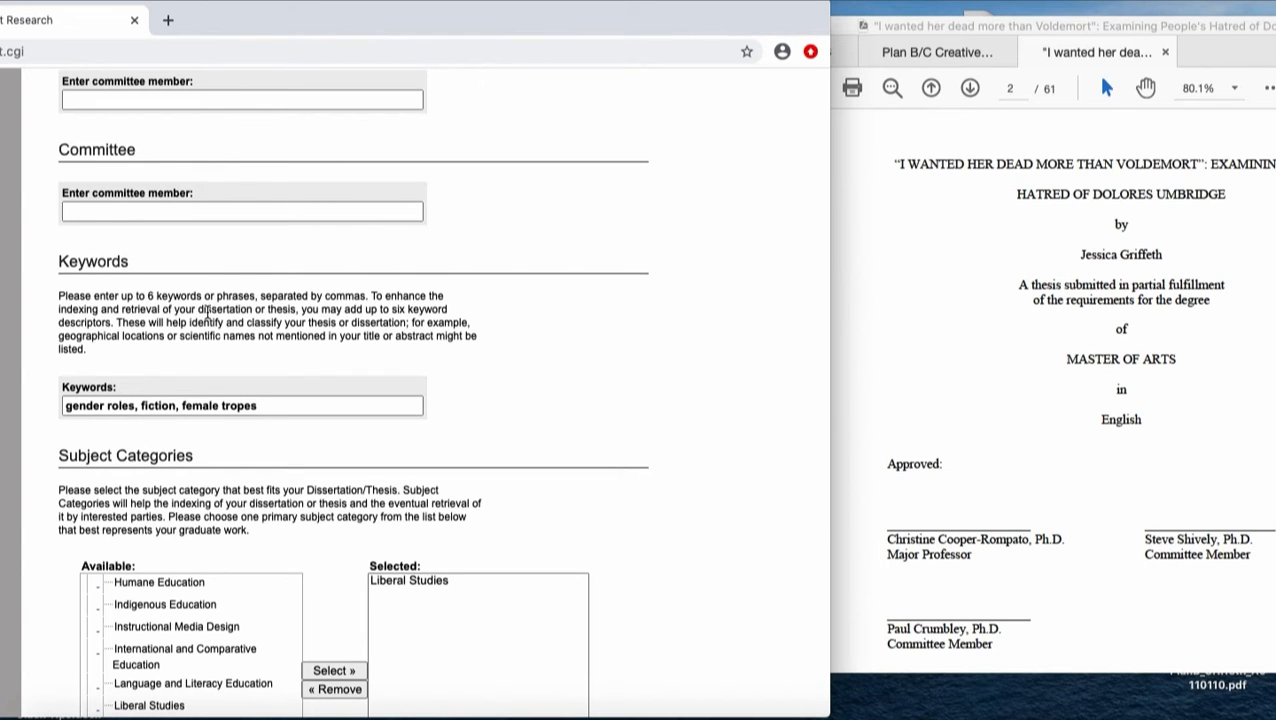
pyautogui.scroll(-3, 207, 316)
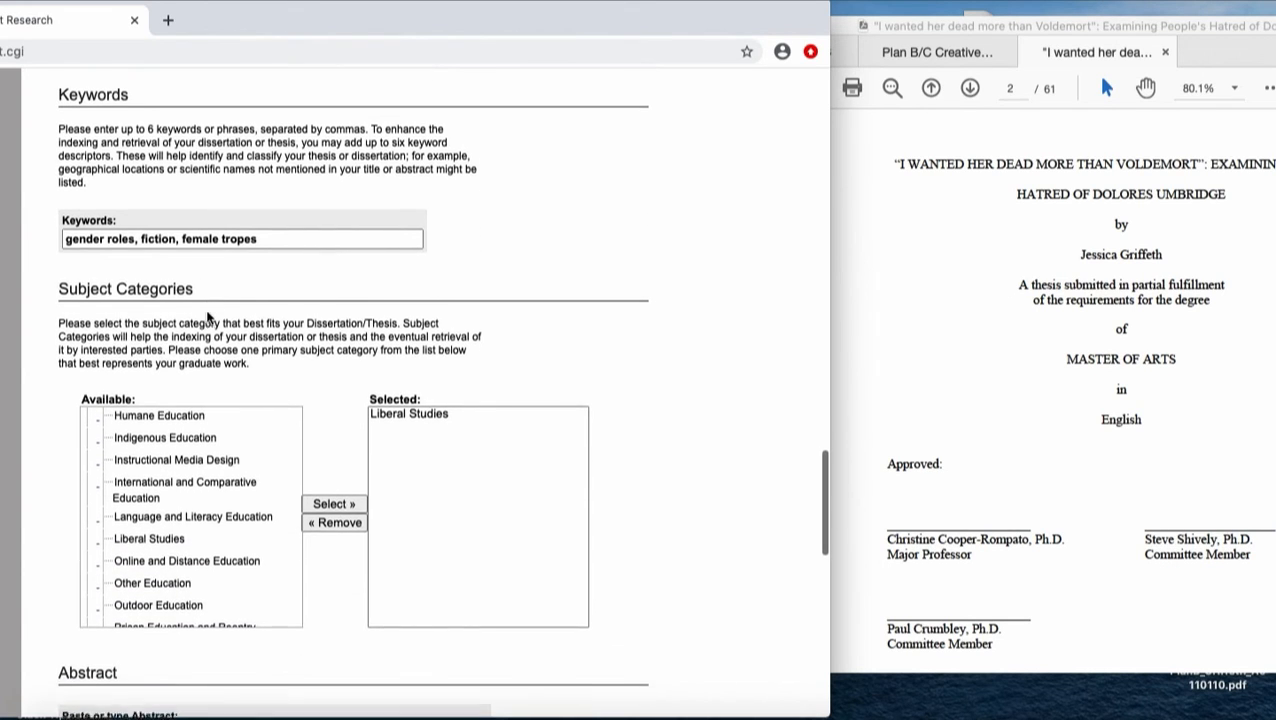
pyautogui.scroll(-3, 207, 316)
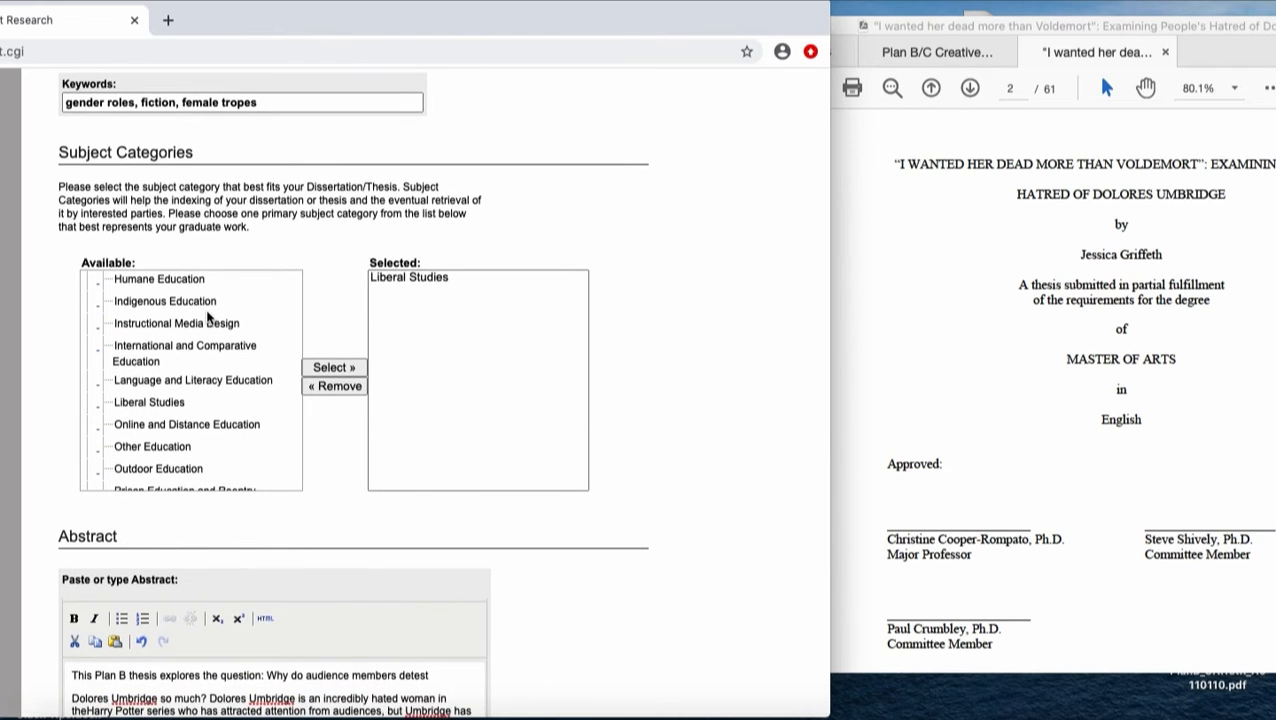
pyautogui.scroll(5, 168, 322)
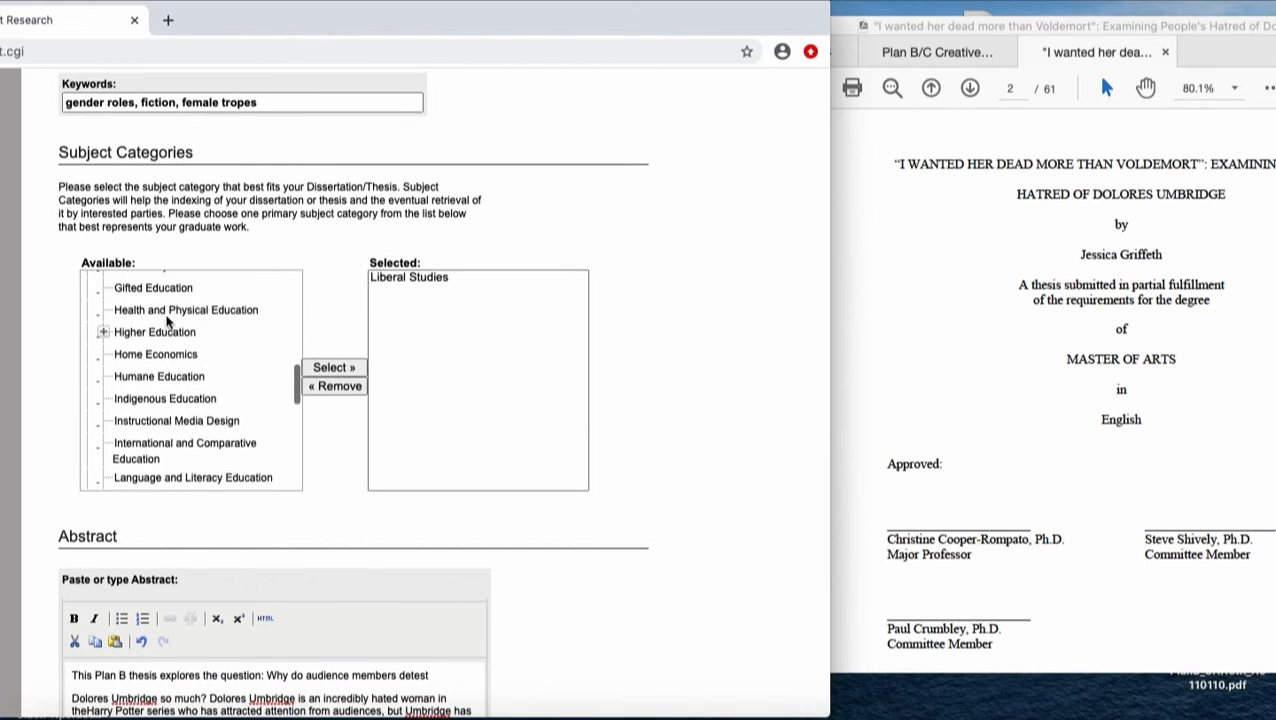
pyautogui.scroll(10, 168, 322)
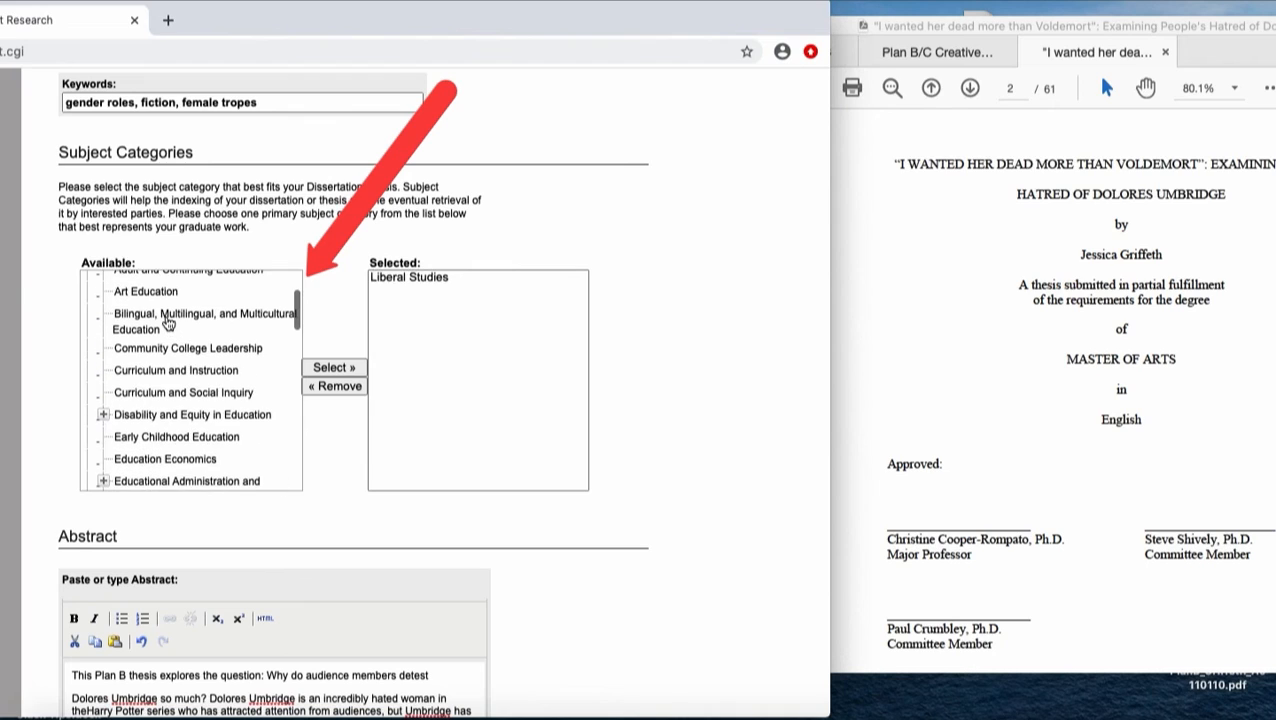
pyautogui.scroll(2, 168, 322)
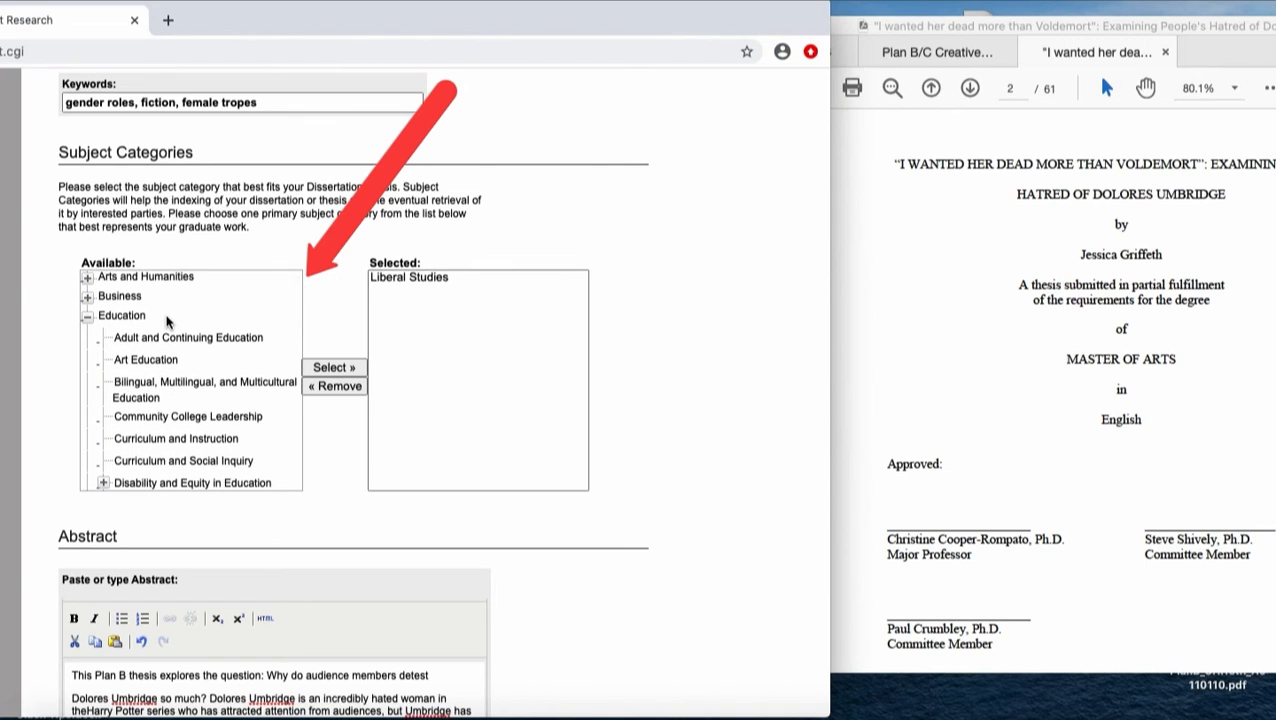
pyautogui.scroll(-6, 138, 370)
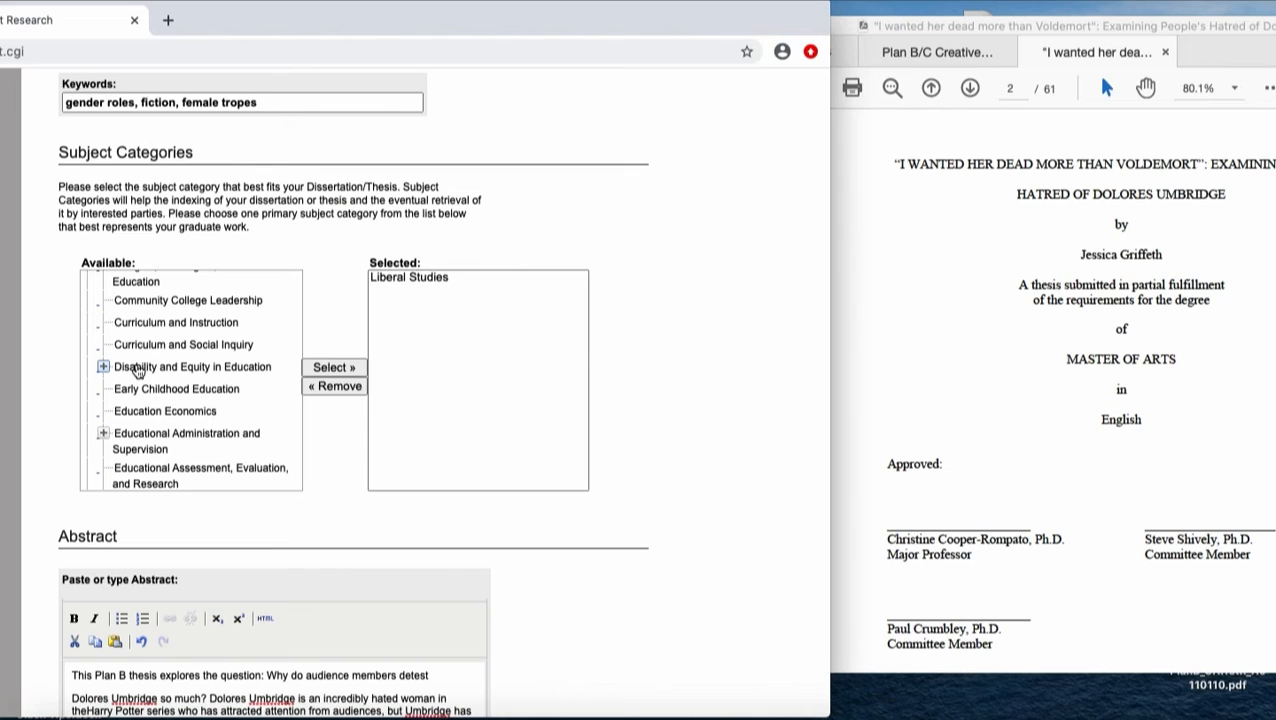
pyautogui.scroll(-3, 138, 370)
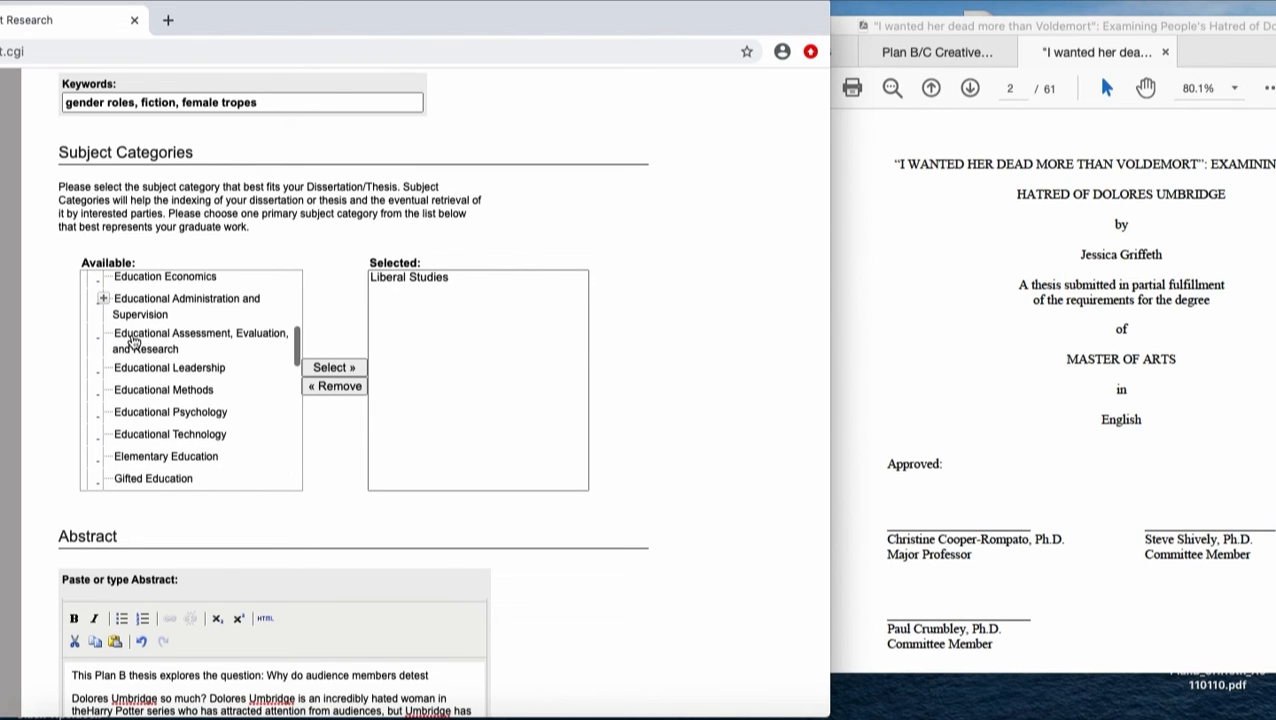
pyautogui.click(133, 340)
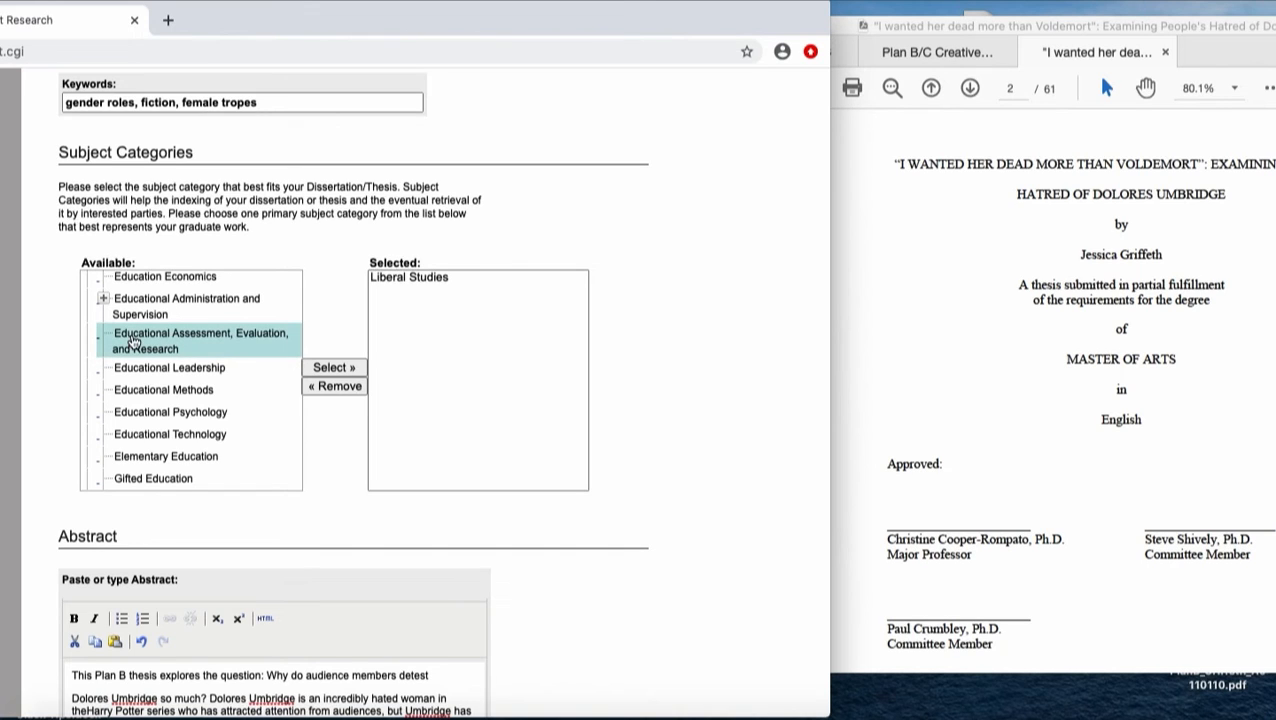
pyautogui.click(331, 369)
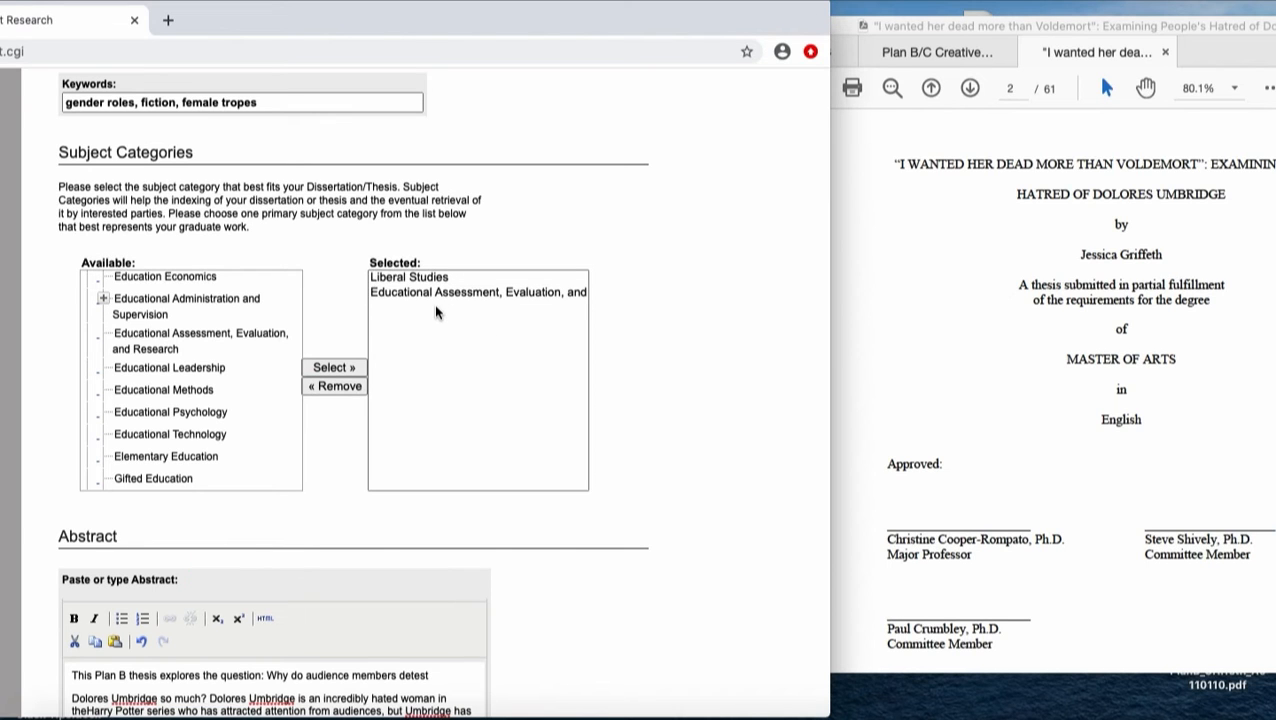
pyautogui.scroll(-2, 311, 320)
pyautogui.scroll(-5, 310, 317)
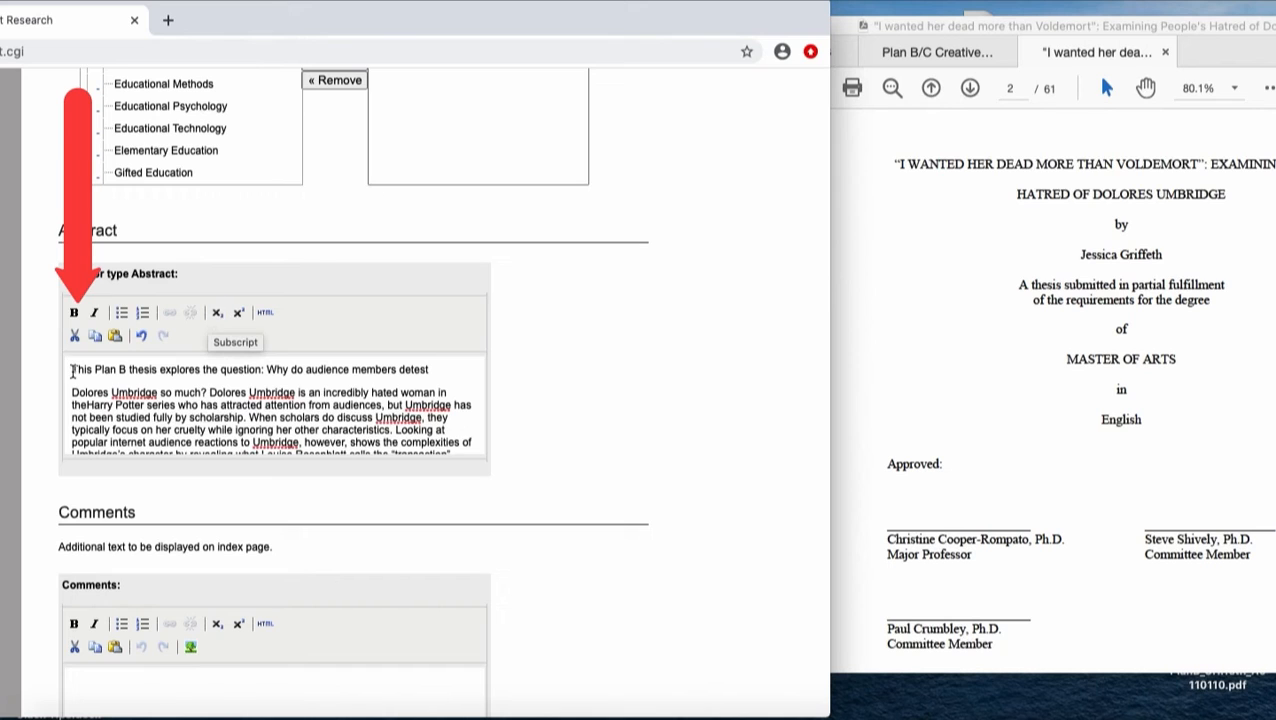
# Compare the abstract with the thesis PDF and remove the stray line break before 'Dolores'
pyautogui.click(1002, 250)
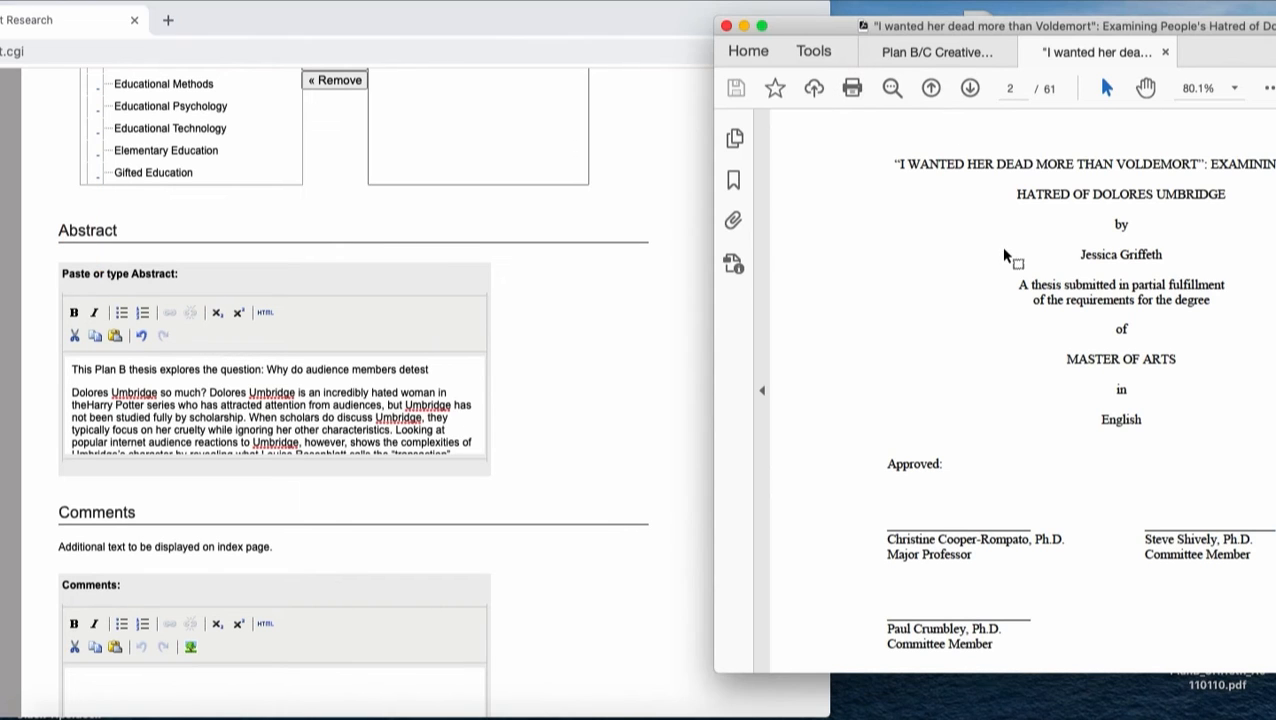
pyautogui.moveTo(1218, 40); pyautogui.dragTo(1036, 30)
pyautogui.scroll(-10, 1036, 287)
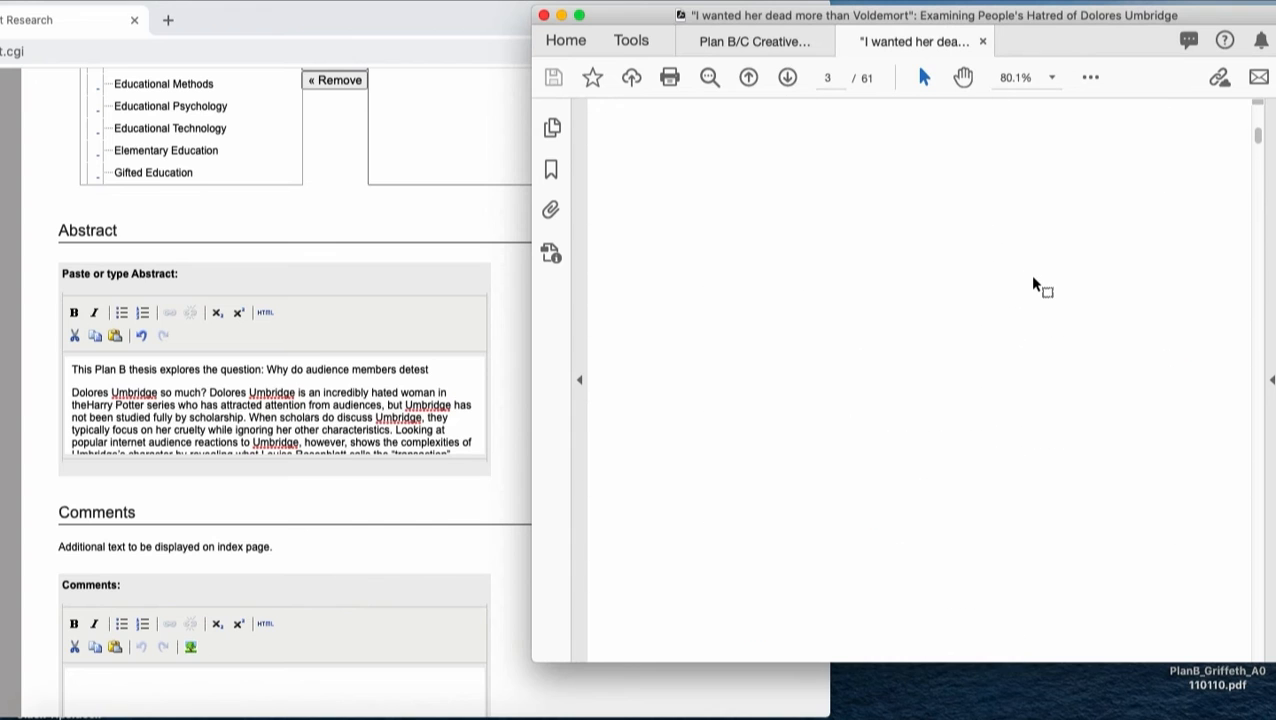
pyautogui.scroll(-5, 1036, 243)
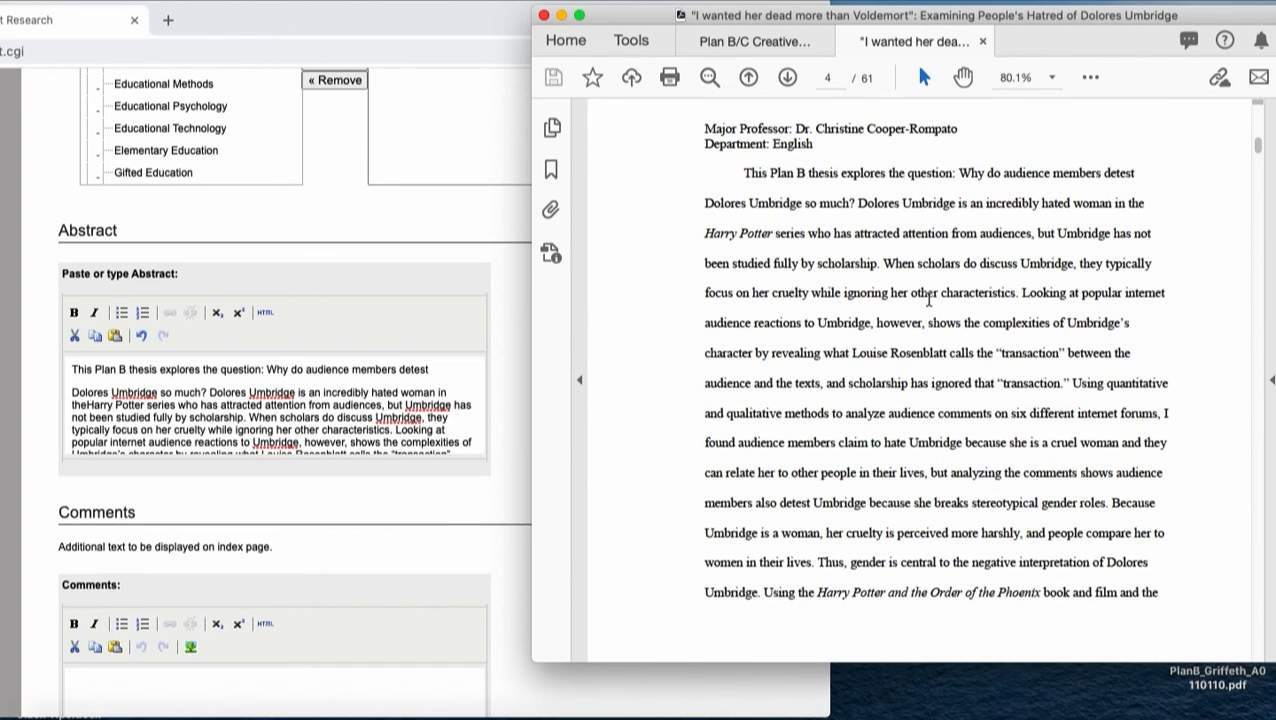
pyautogui.scroll(-5, 928, 295)
pyautogui.scroll(-1, 928, 299)
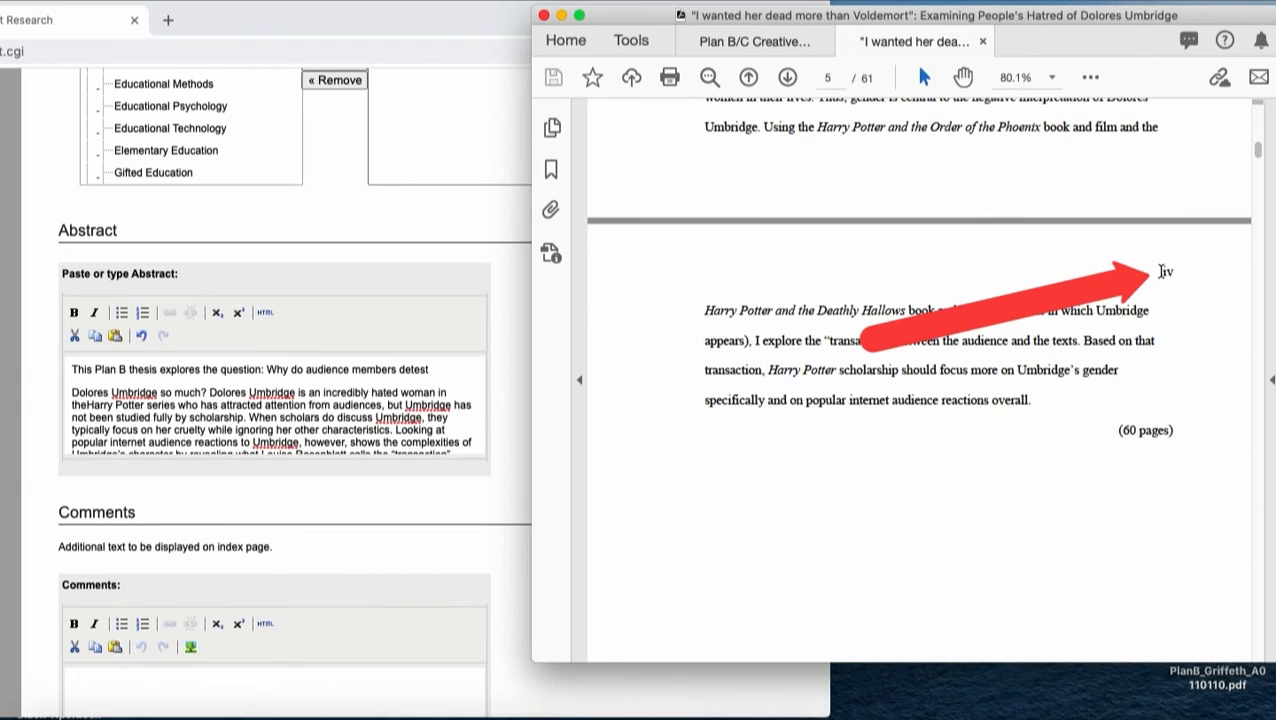
pyautogui.moveTo(1158, 273); pyautogui.dragTo(1174, 272)
pyautogui.click(649, 273)
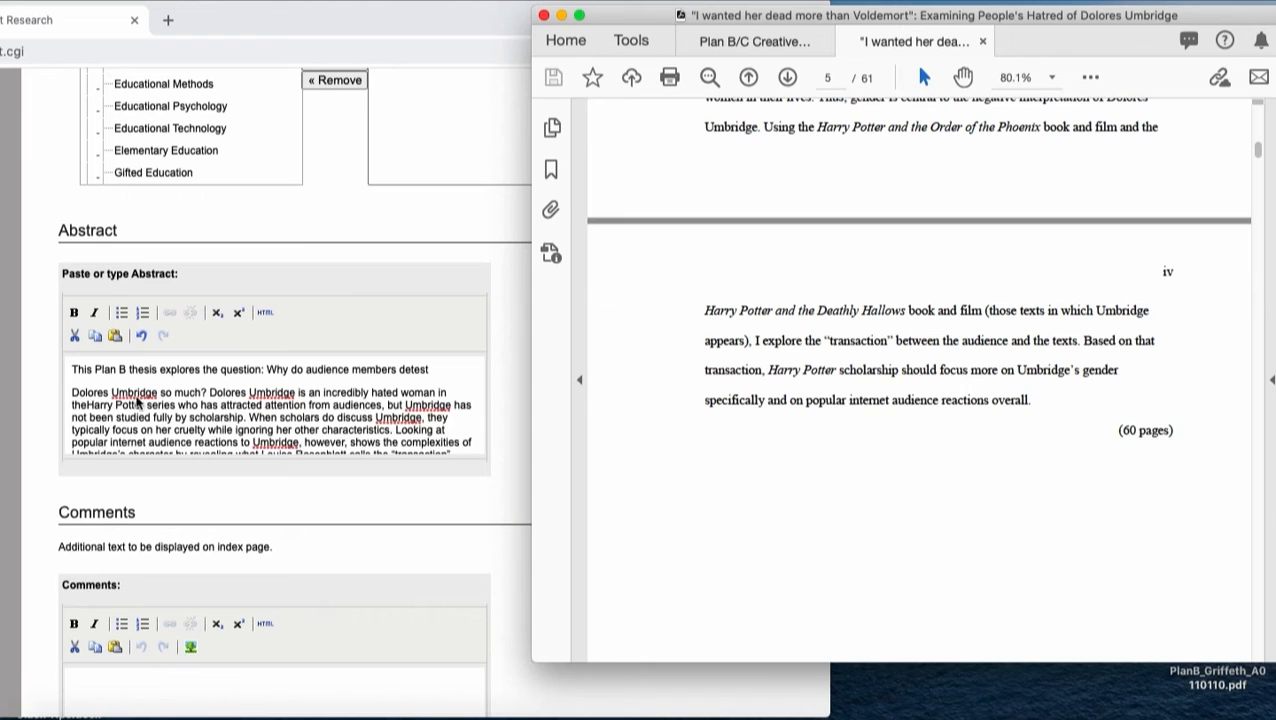
pyautogui.click(75, 400)
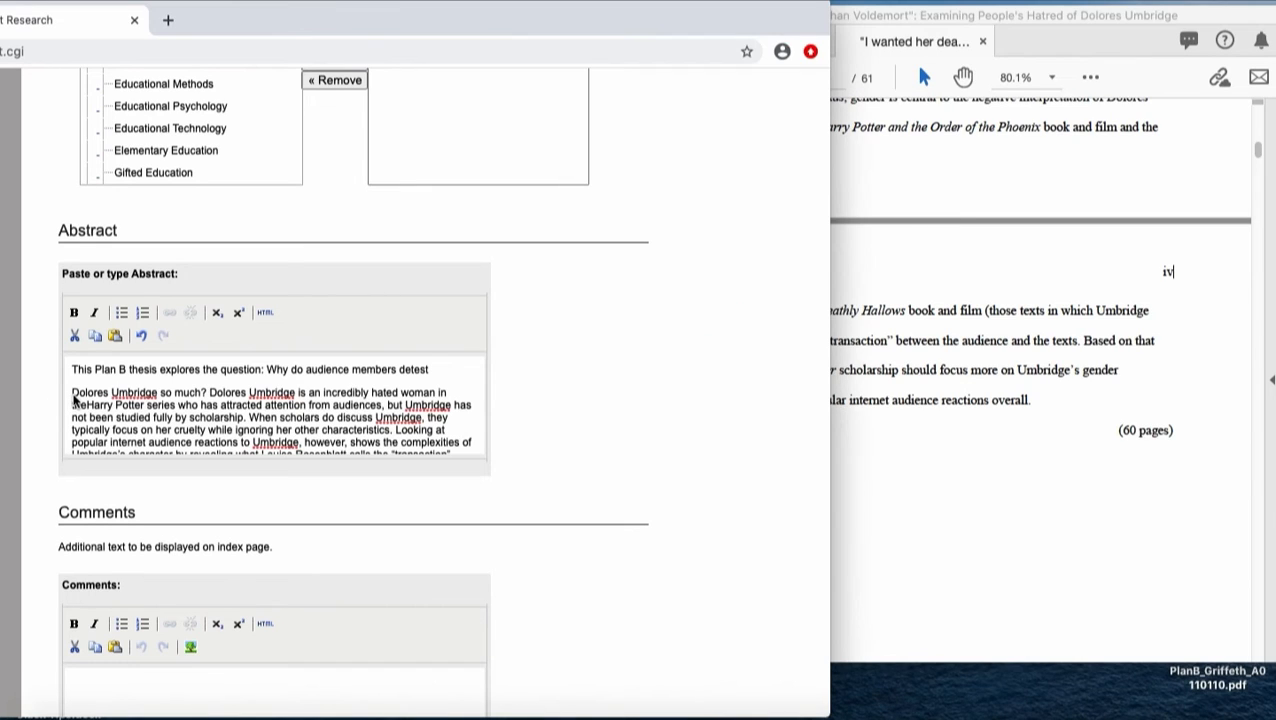
pyautogui.press('BackSpace')
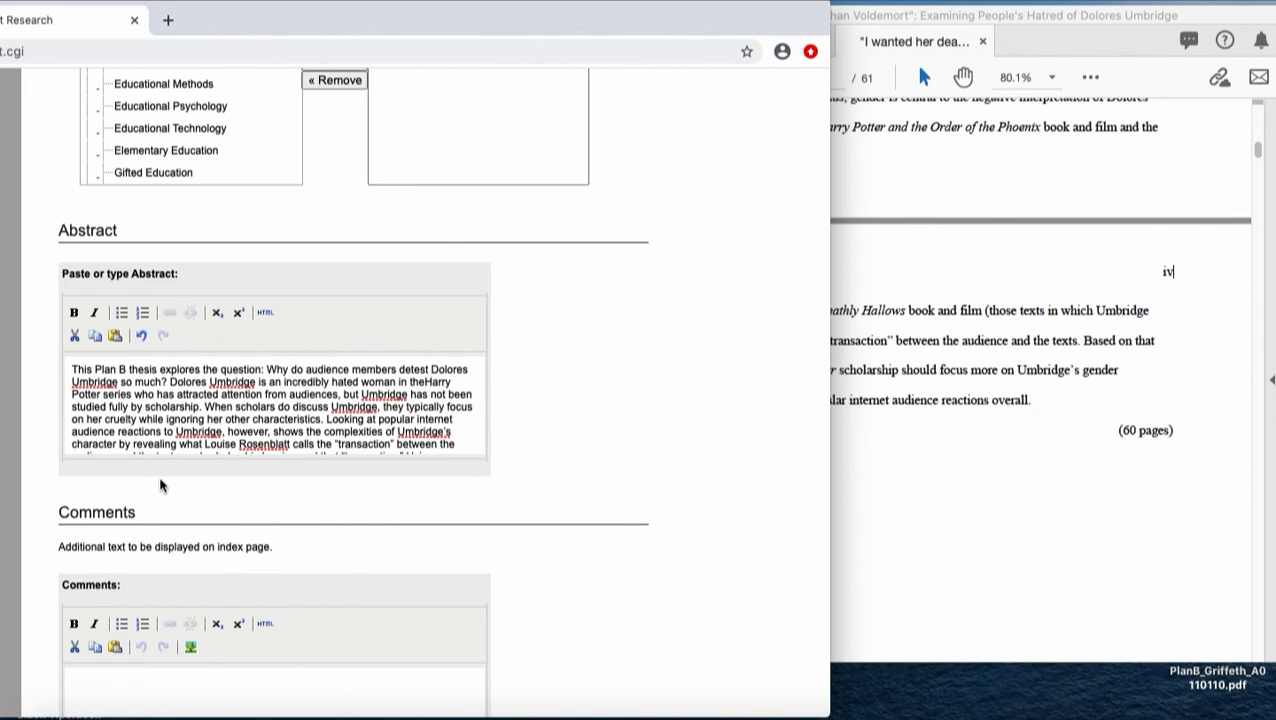
# Attach the thesis PDF from the Plan B folder as full text, request additional files, and submit
pyautogui.scroll(-4, 160, 485)
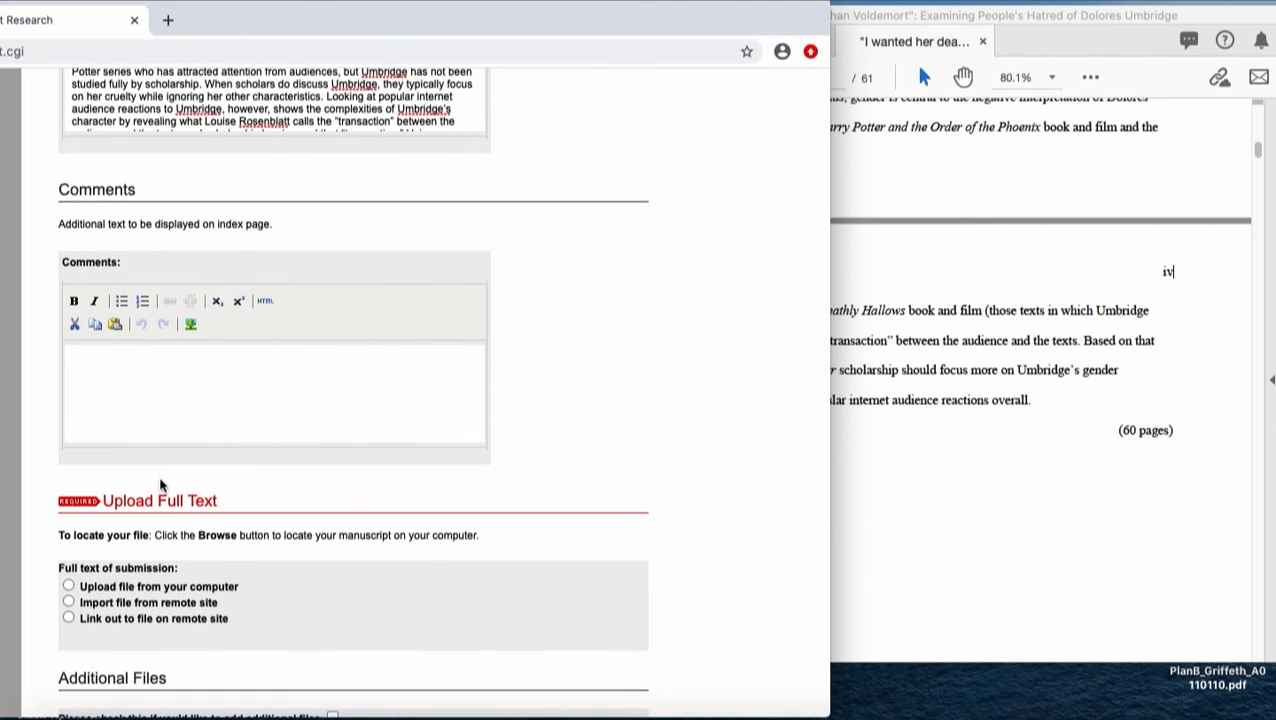
pyautogui.scroll(-2, 222, 347)
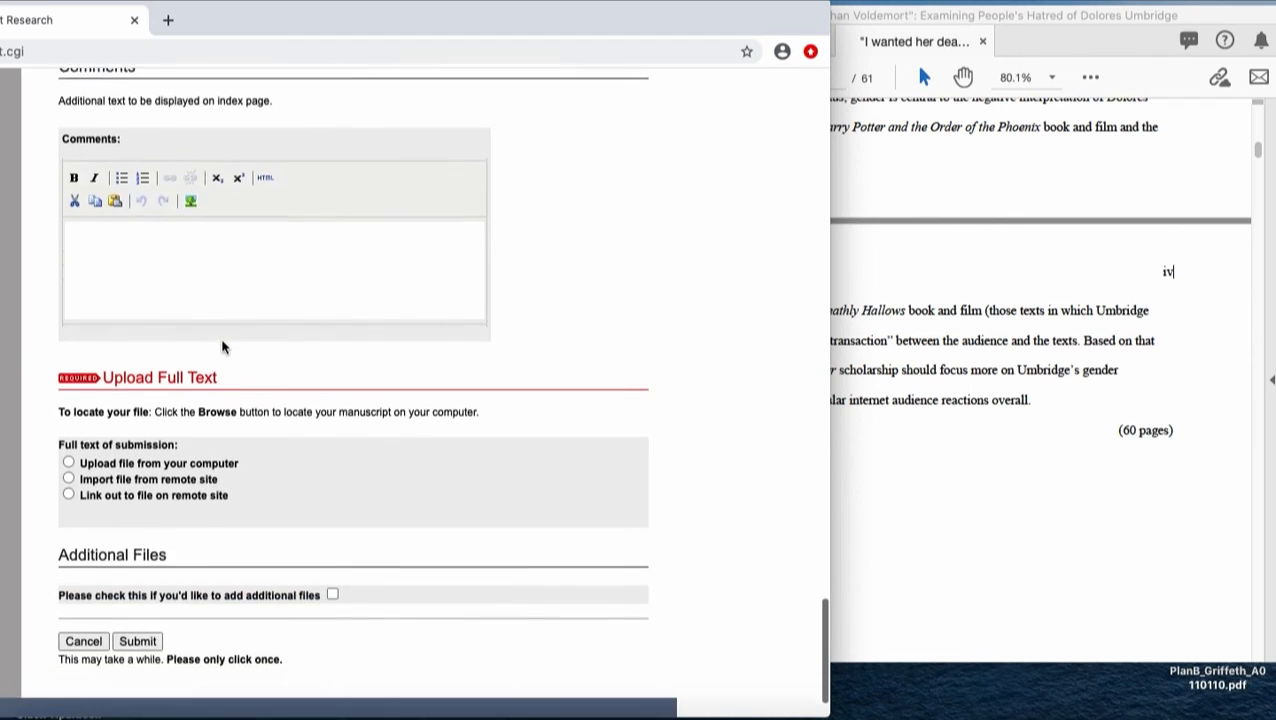
pyautogui.scroll(-1, 222, 347)
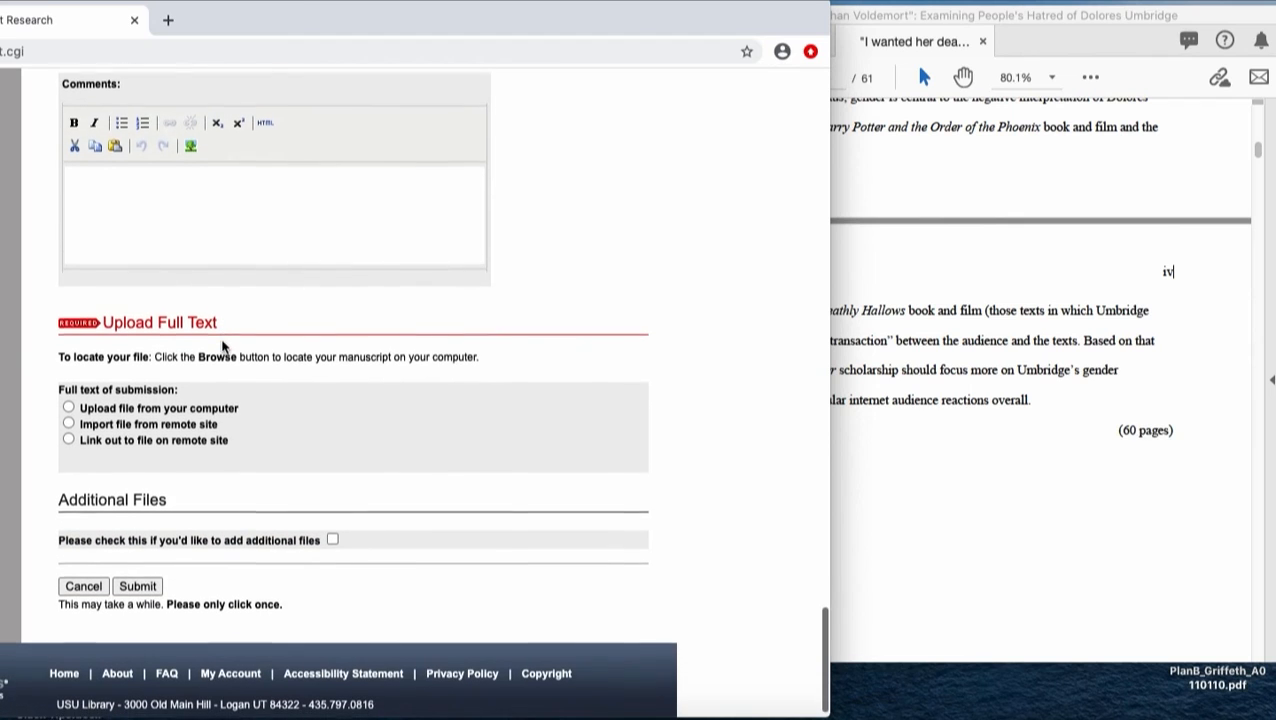
pyautogui.click(68, 407)
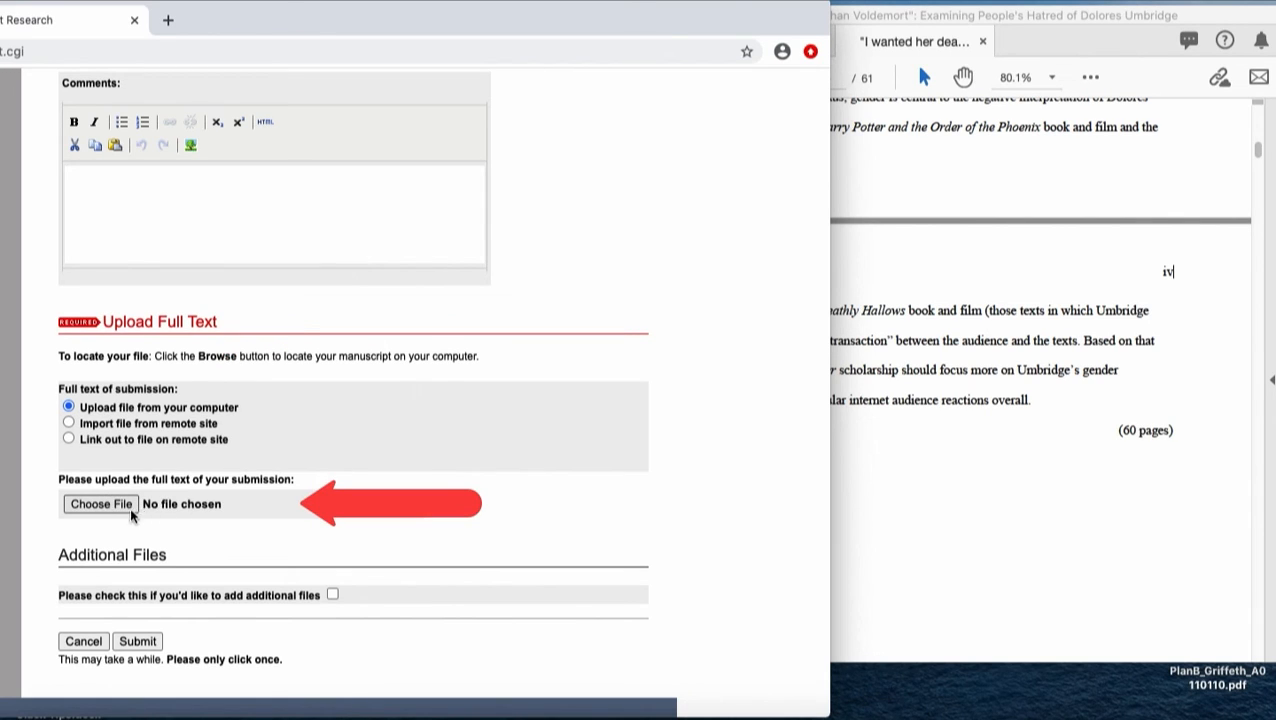
pyautogui.click(101, 504)
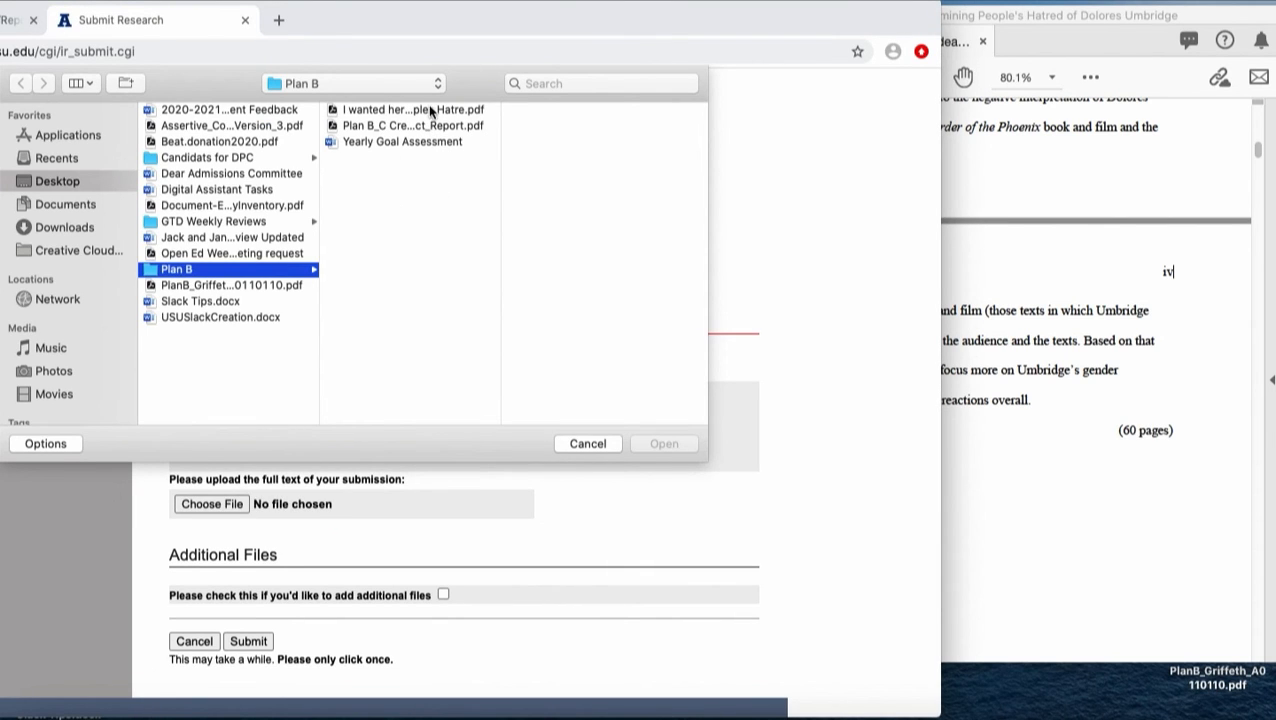
pyautogui.click(430, 110)
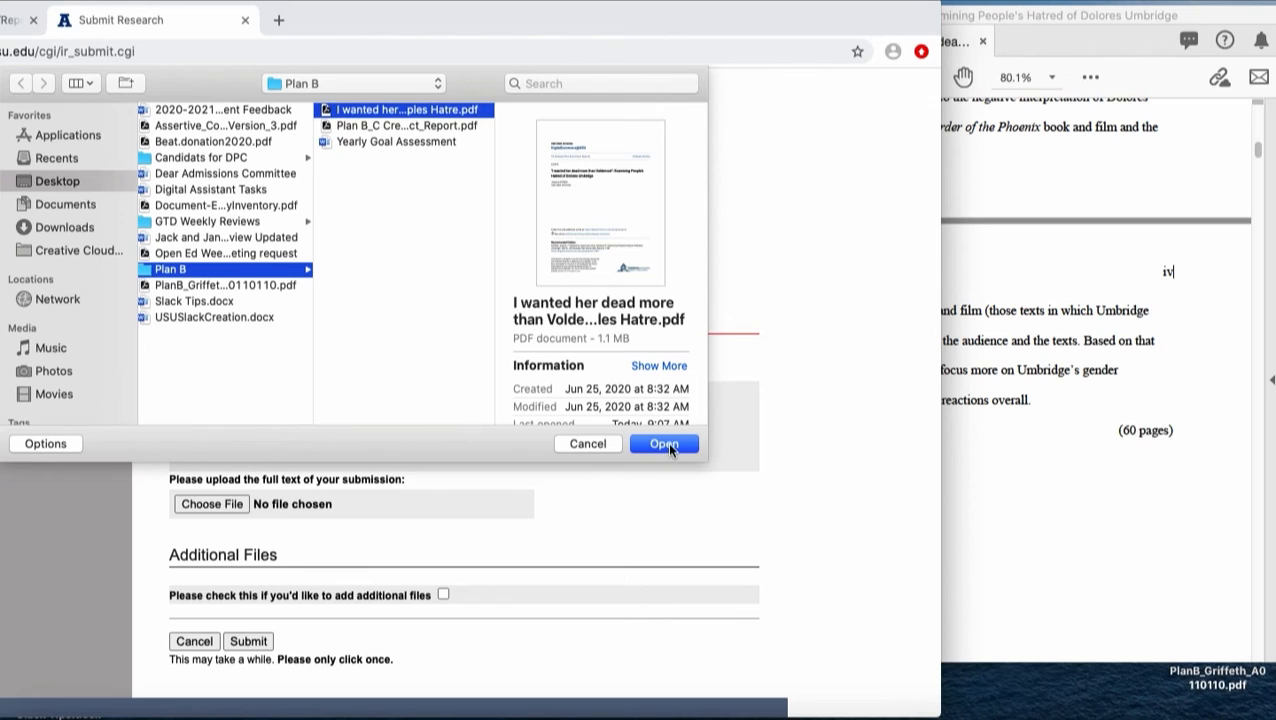
pyautogui.click(669, 445)
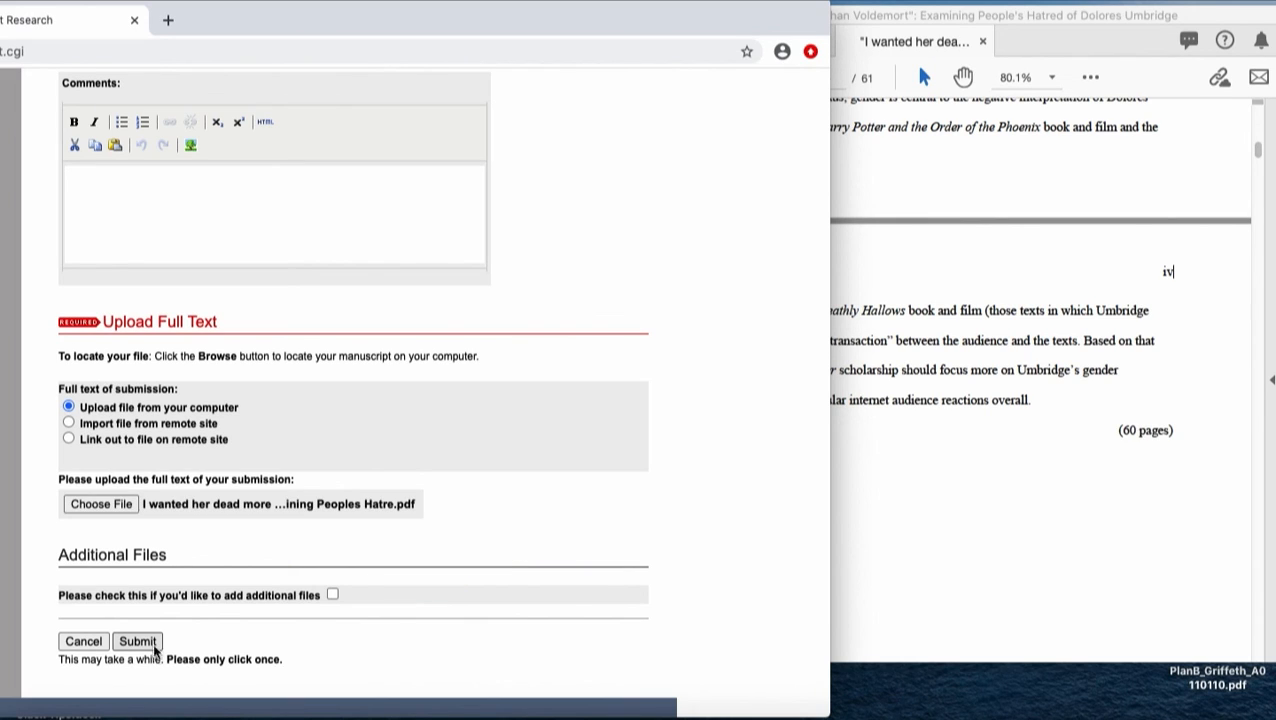
pyautogui.click(332, 594)
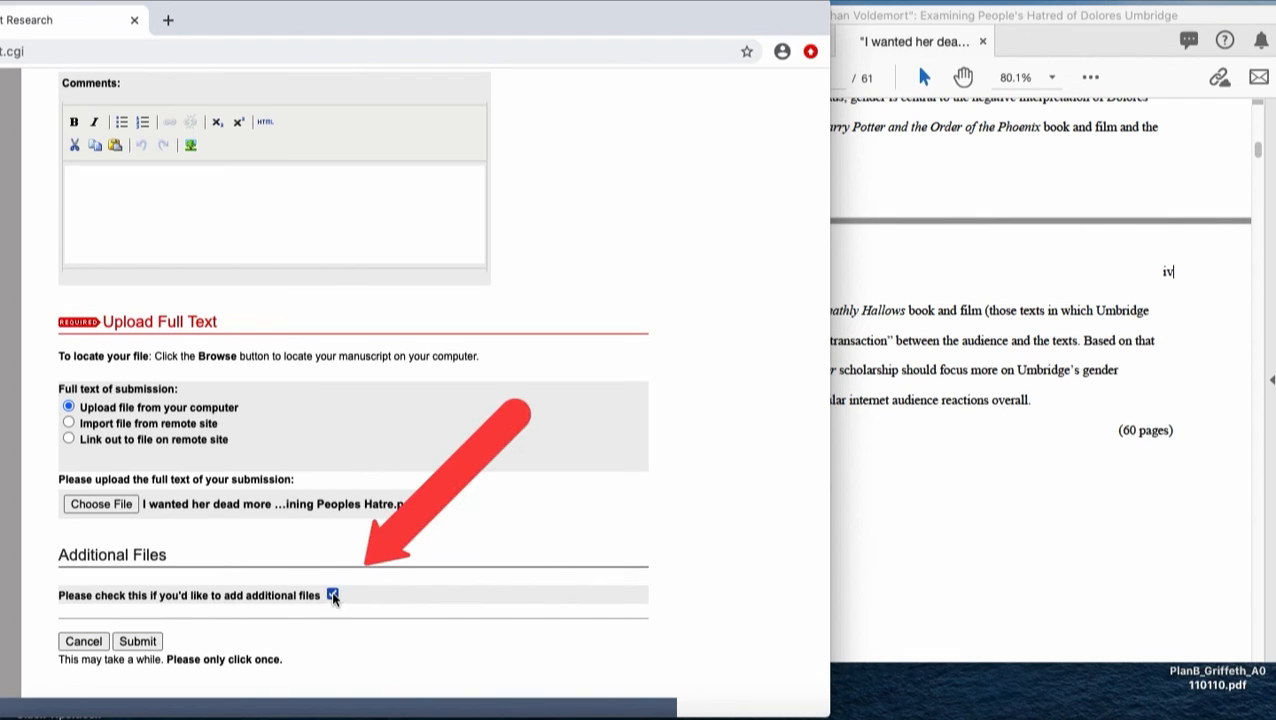
pyautogui.click(145, 643)
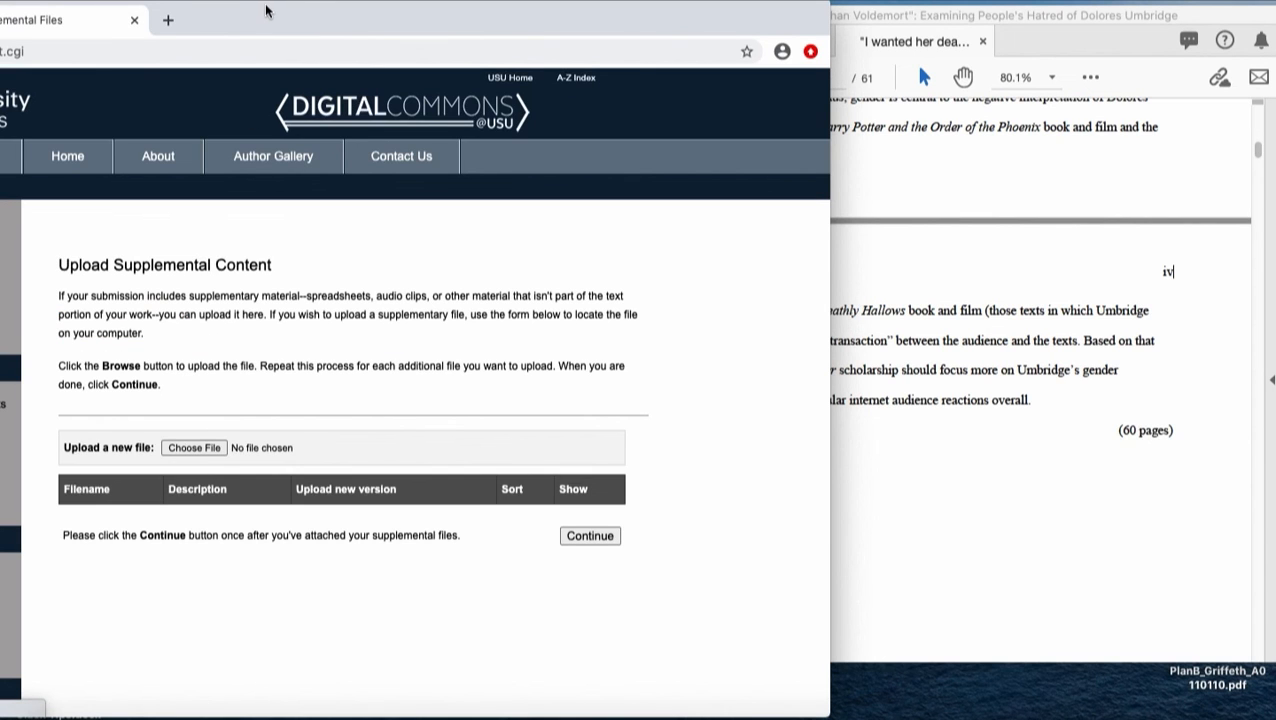
# Upload Plan B_C Creative Project_Report.pdf as a supplemental file and save the file list
pyautogui.moveTo(264, 3); pyautogui.dragTo(528, 3)
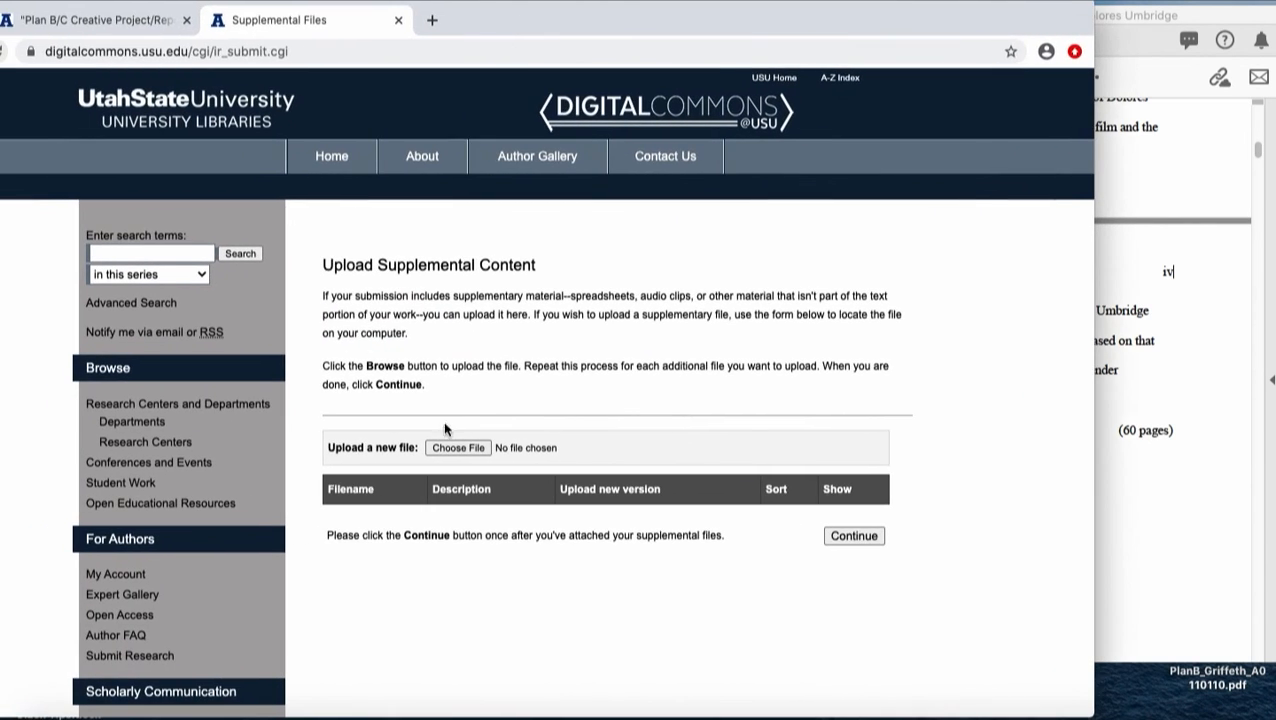
pyautogui.click(462, 447)
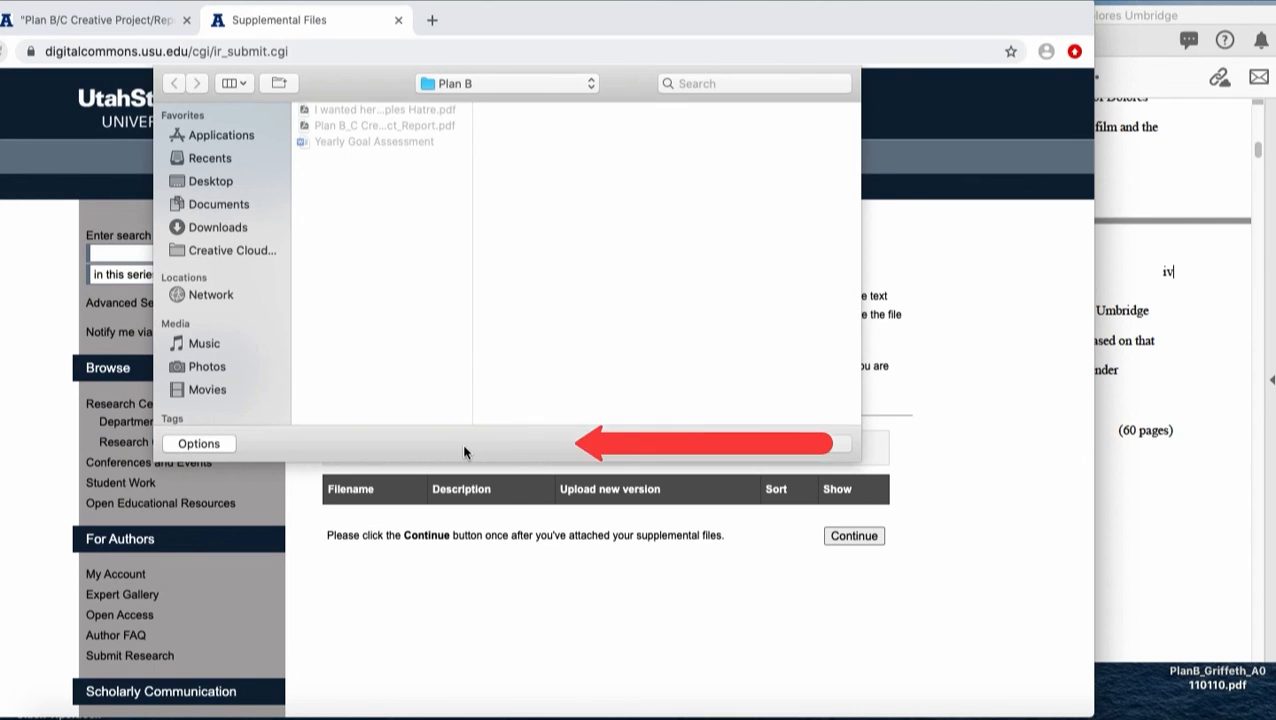
pyautogui.click(379, 125)
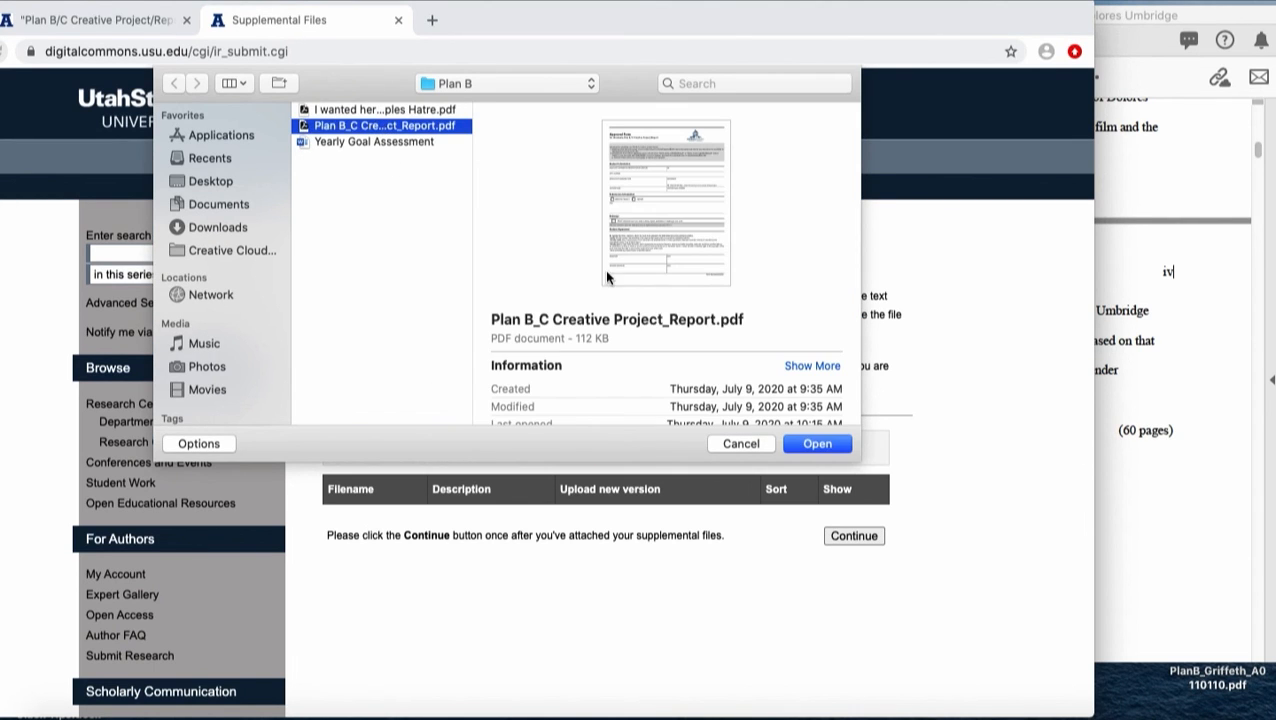
pyautogui.click(823, 449)
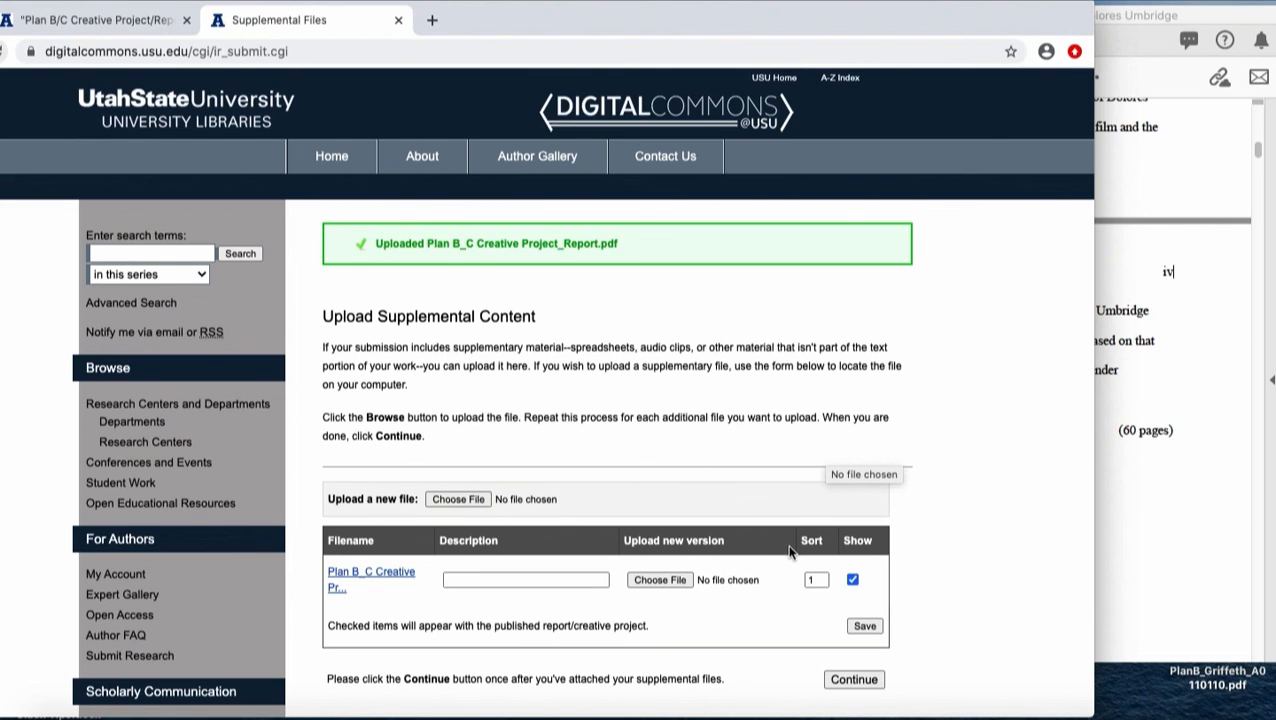
pyautogui.scroll(-2, 790, 552)
pyautogui.click(866, 516)
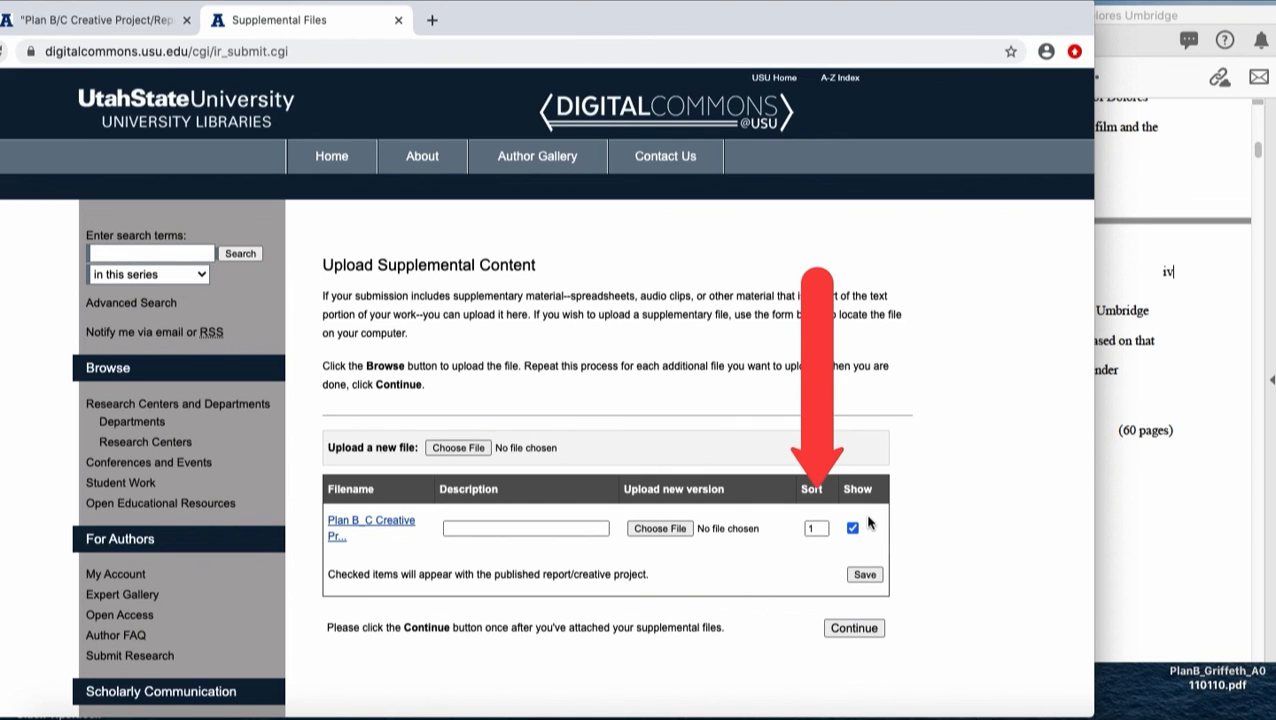
# Change the supplemental file's sort value from 1 to 2
pyautogui.click(818, 532)
pyautogui.press('BackSpace')
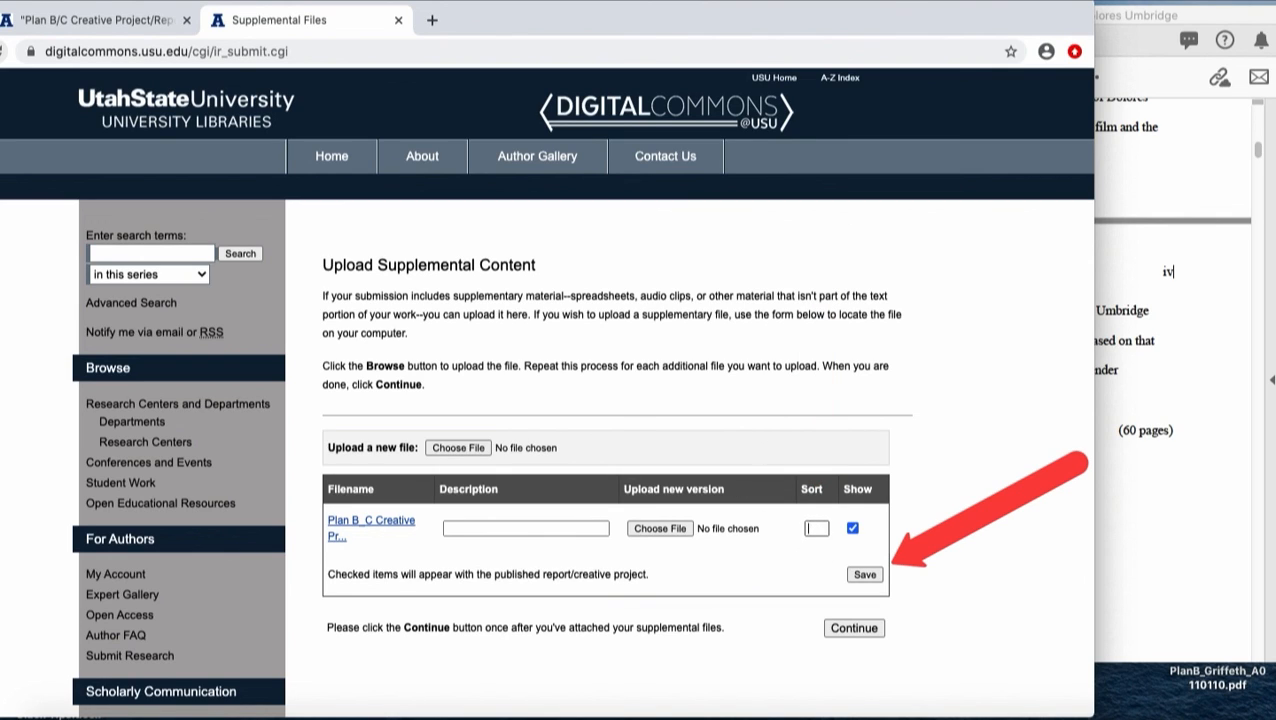
pyautogui.write('2')
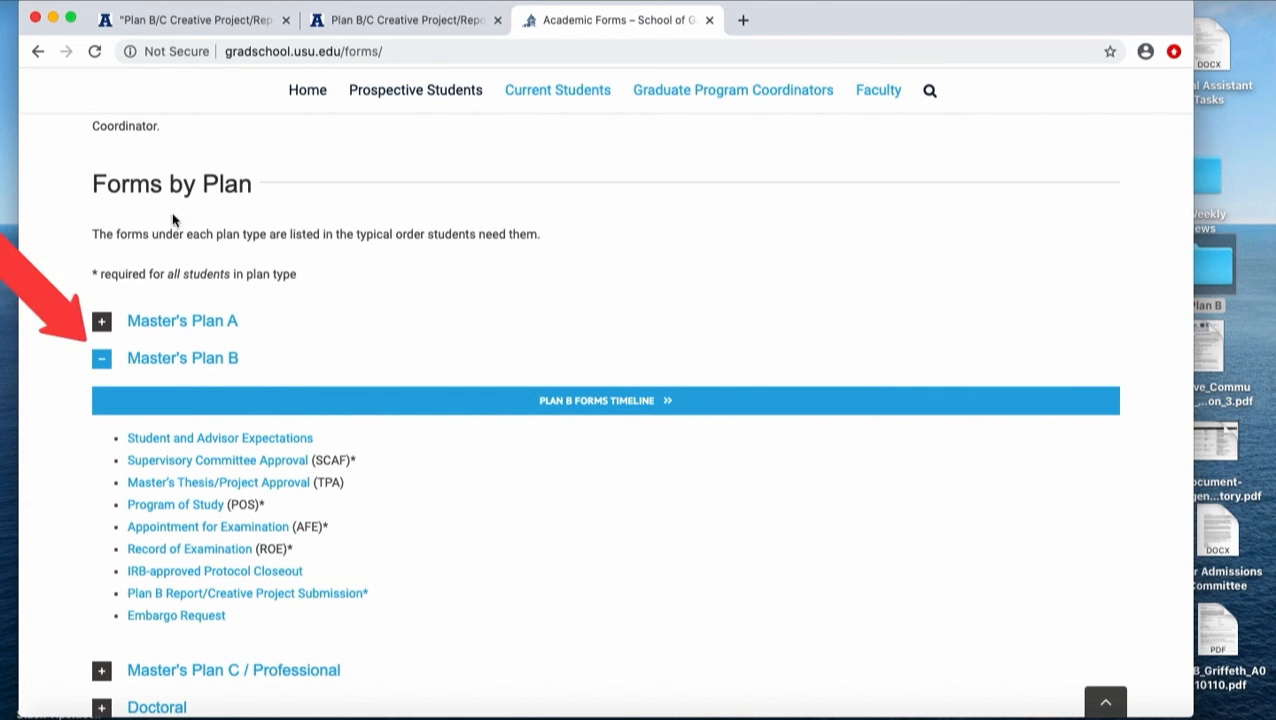
# Open the Embargo Request form from the Master's Plan B forms list
pyautogui.click(101, 363)
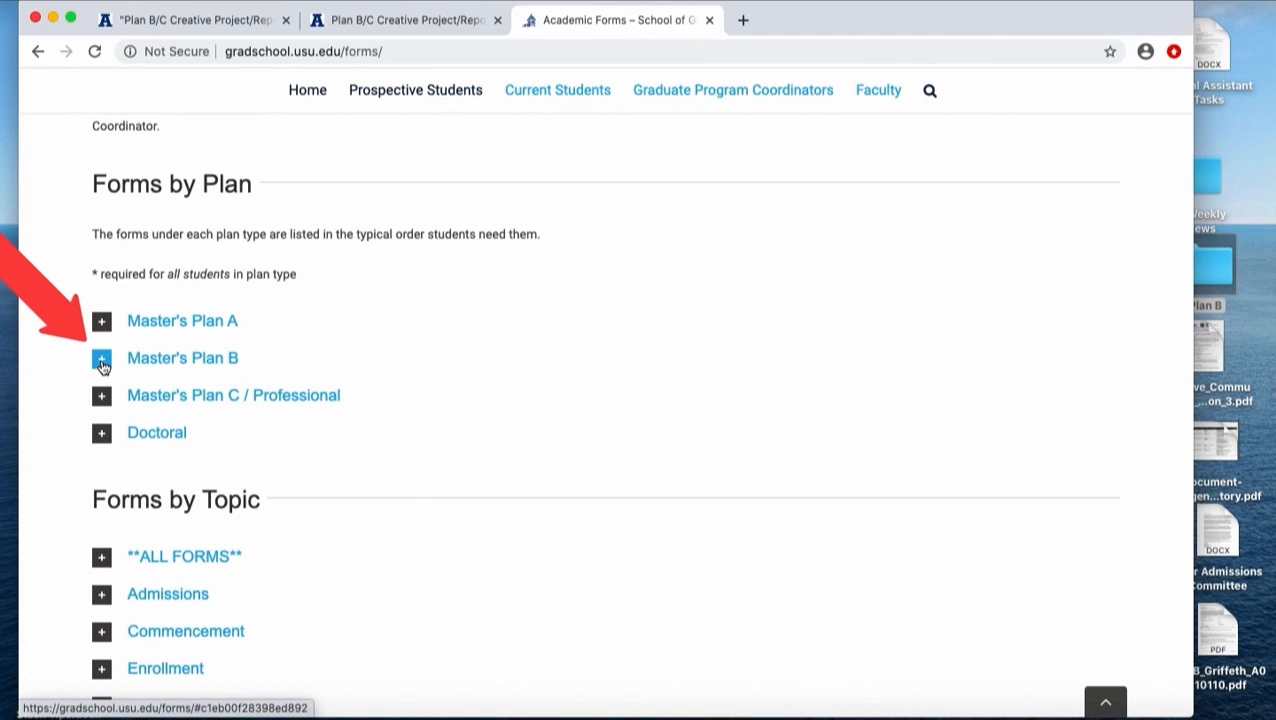
pyautogui.click(101, 362)
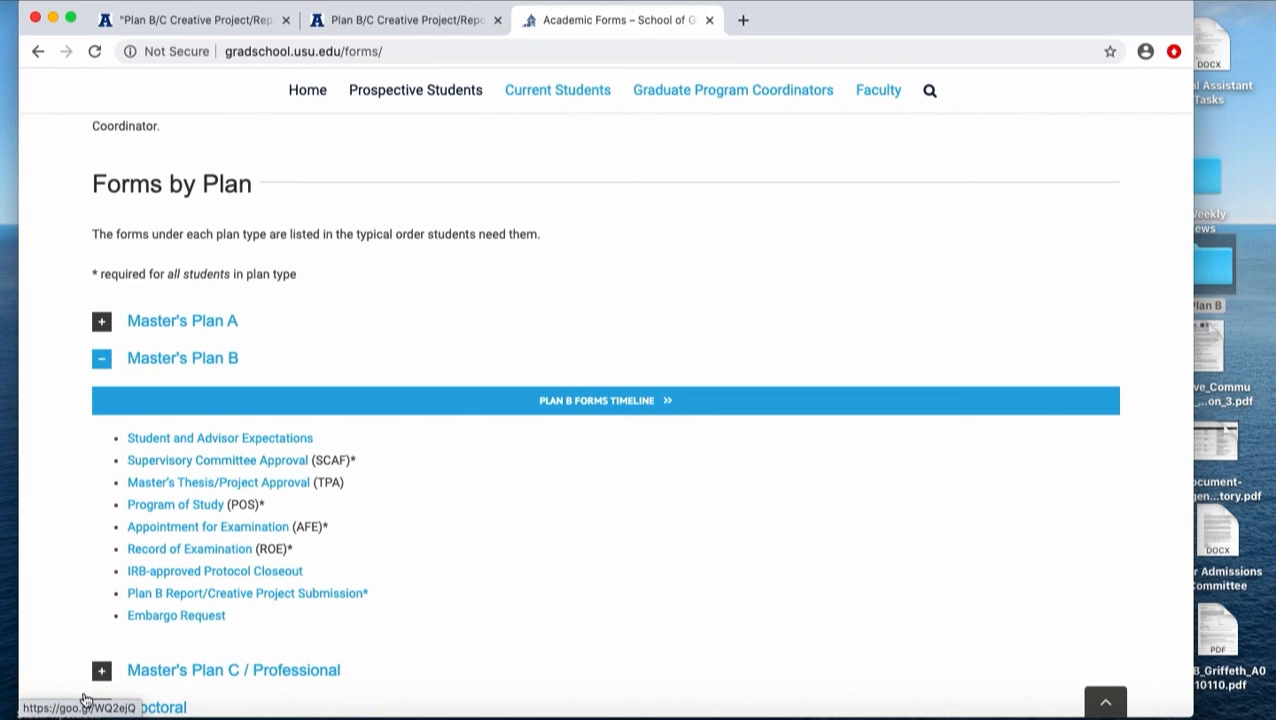
pyautogui.click(178, 619)
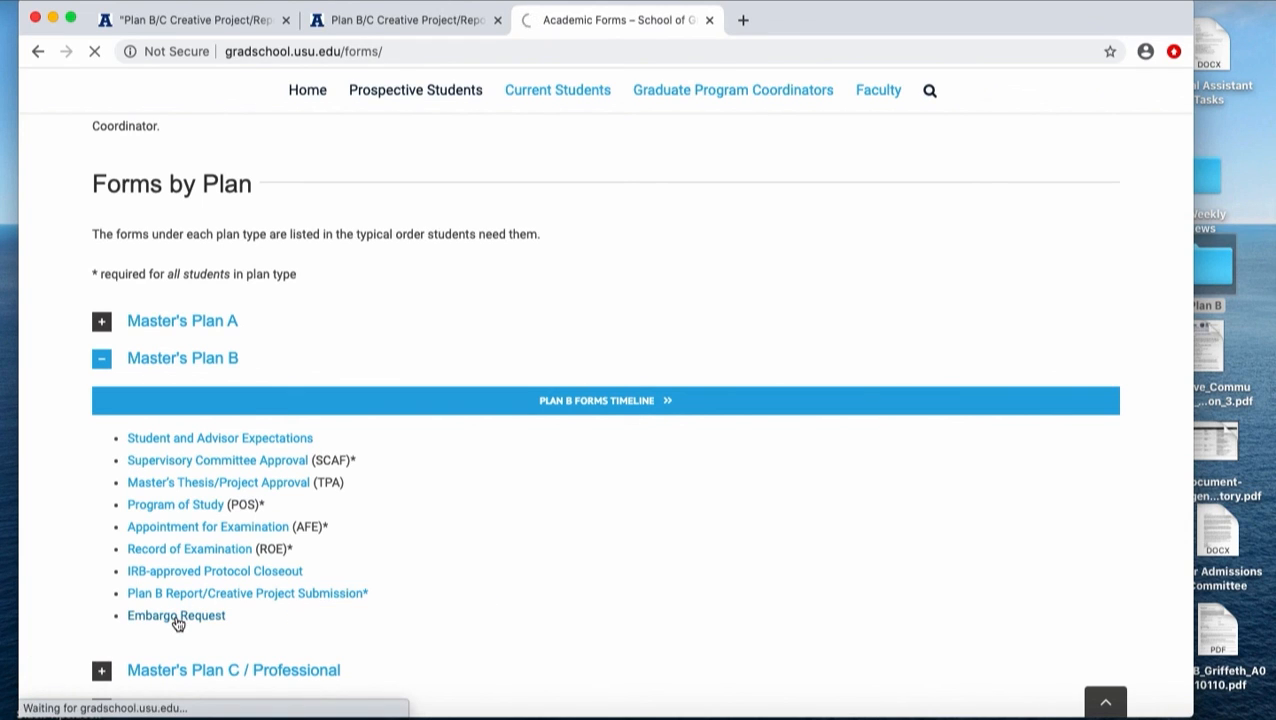